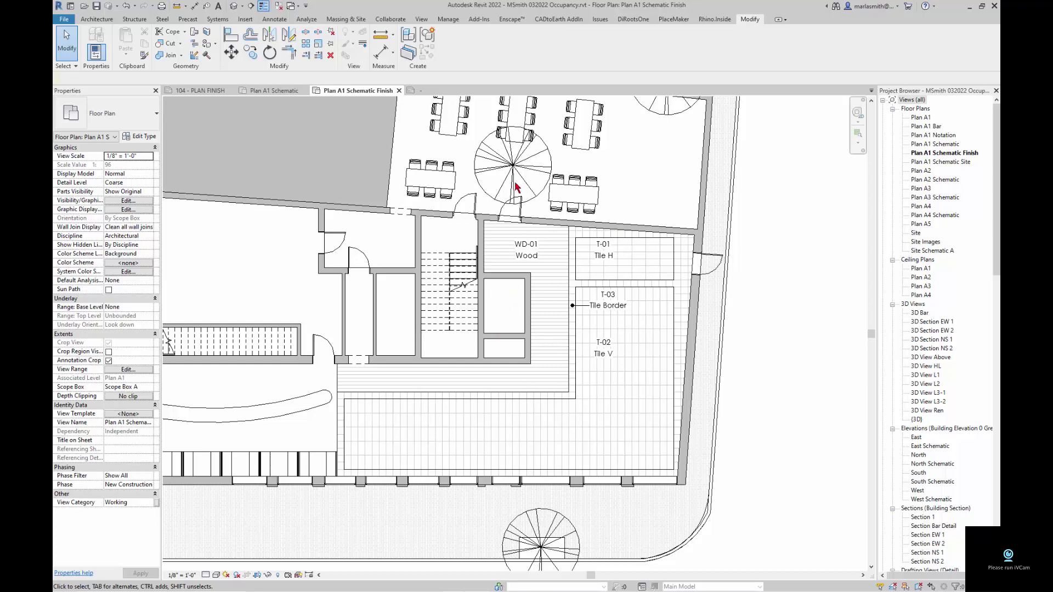
Open the Schedules drop-down on the View tab to list the available schedule types
{"action": "left_click", "coordinate": [421, 19]}
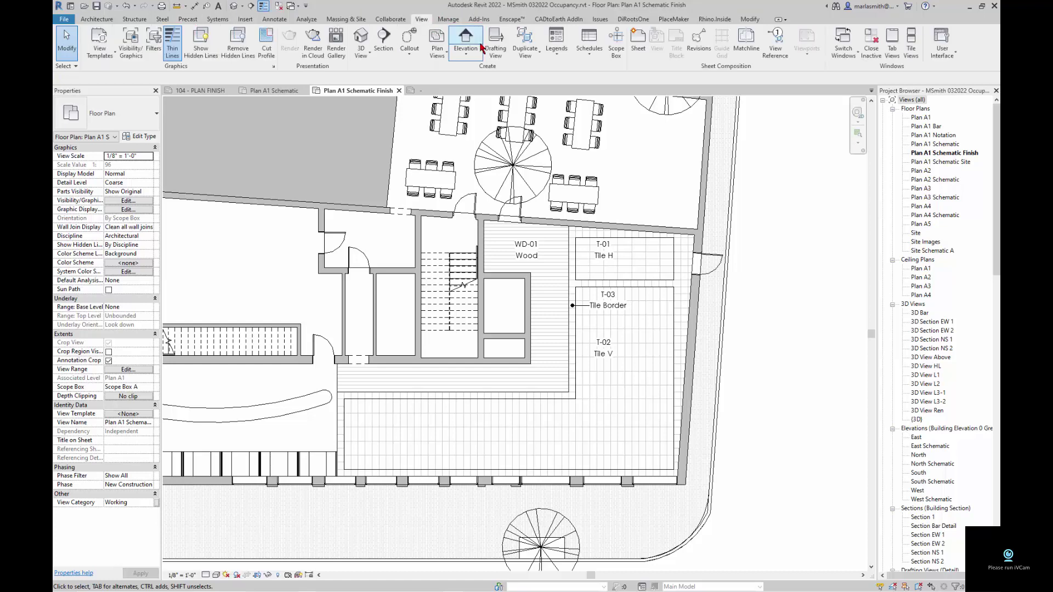
{"action": "left_click", "coordinate": [593, 61]}
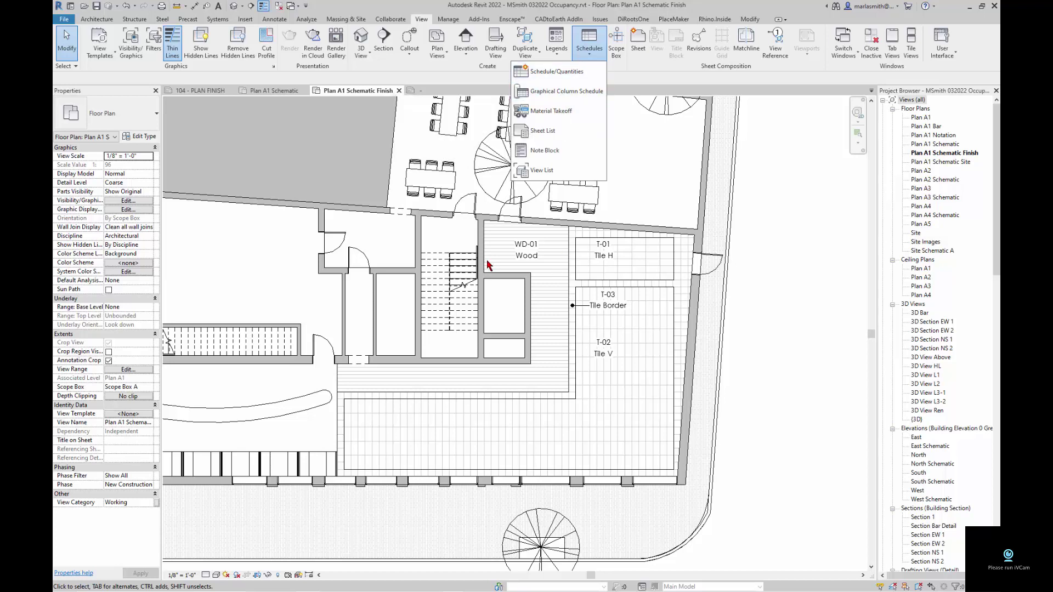
Start a new Material Takeoff schedule for the Floors category
{"action": "left_click", "coordinate": [562, 112]}
{"action": "left_click", "coordinate": [567, 257]}
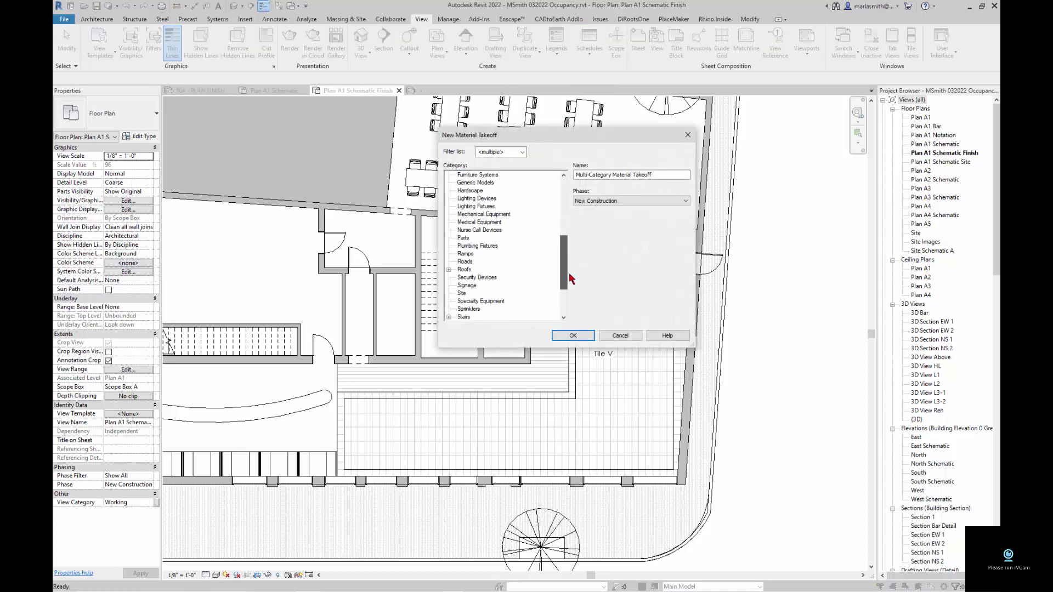
{"action": "scroll", "coordinate": [570, 281], "scroll_direction": "up", "scroll_amount": 3}
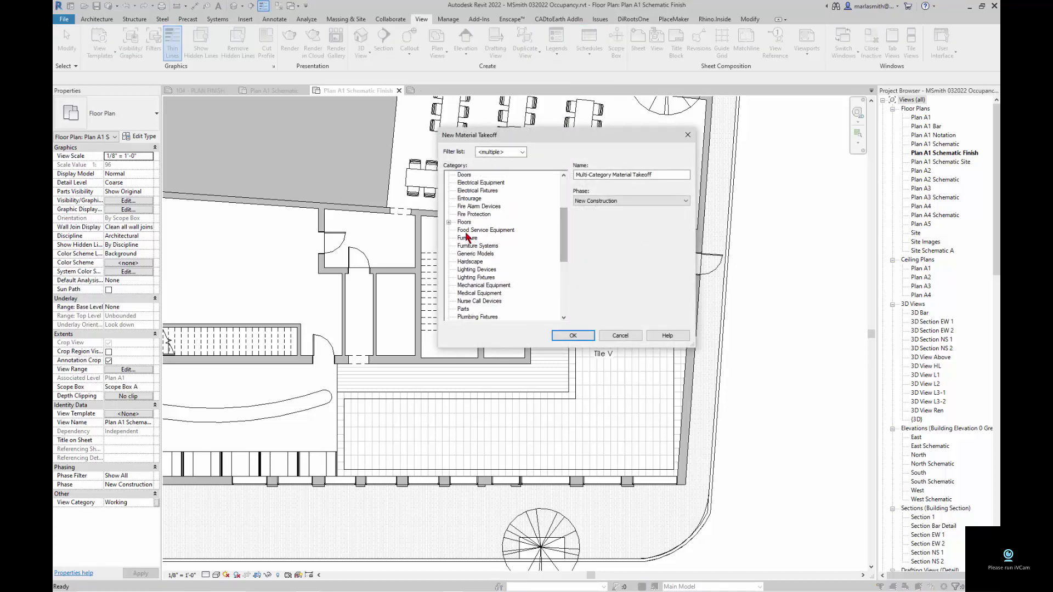
{"action": "left_click", "coordinate": [466, 237]}
{"action": "left_click", "coordinate": [573, 335]}
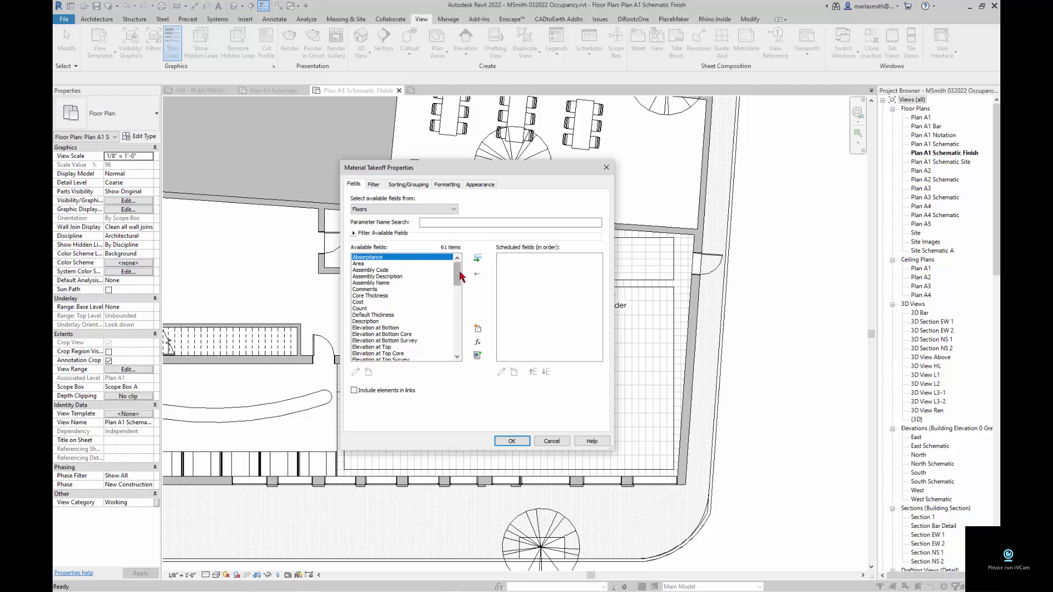
Add Material: Area, Material: Comments, Material: Mark and Material: Name as scheduled fields
{"action": "left_click_drag", "start_coordinate": [461, 275], "coordinate": [461, 318]}
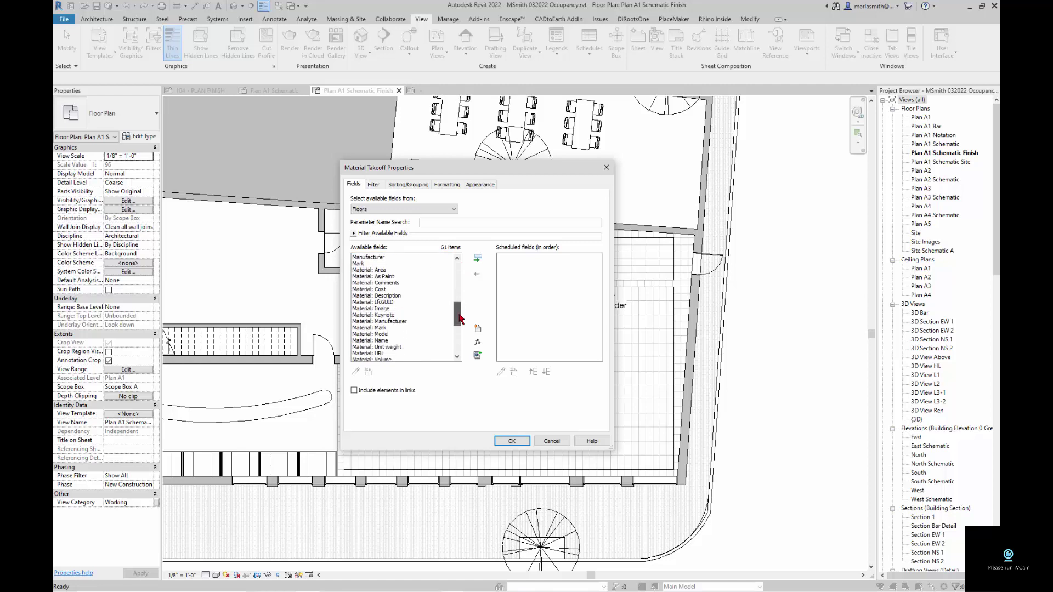
{"action": "left_click", "coordinate": [375, 270]}
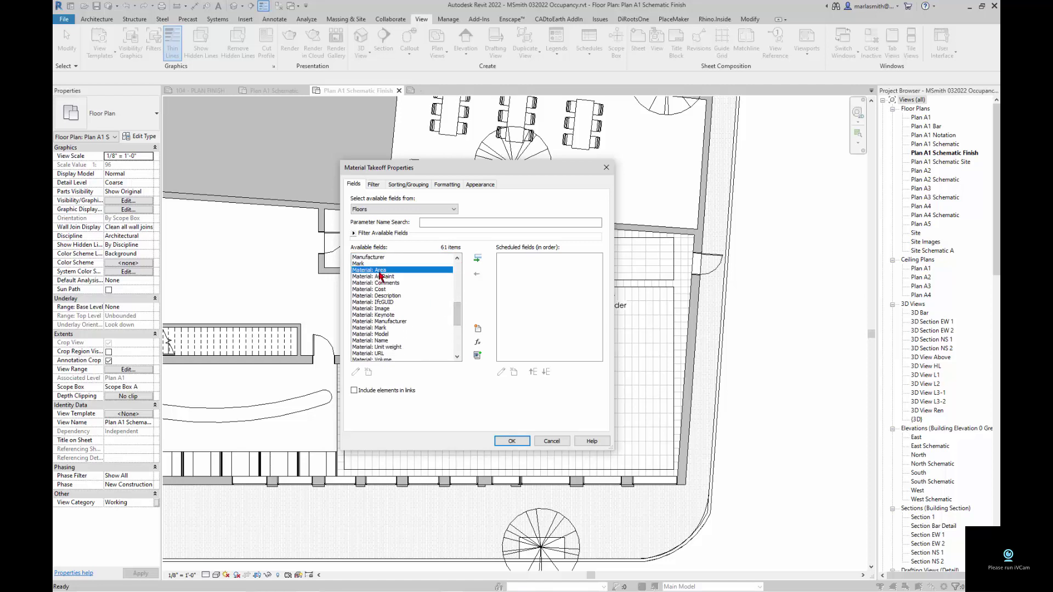
{"action": "left_click", "coordinate": [478, 259]}
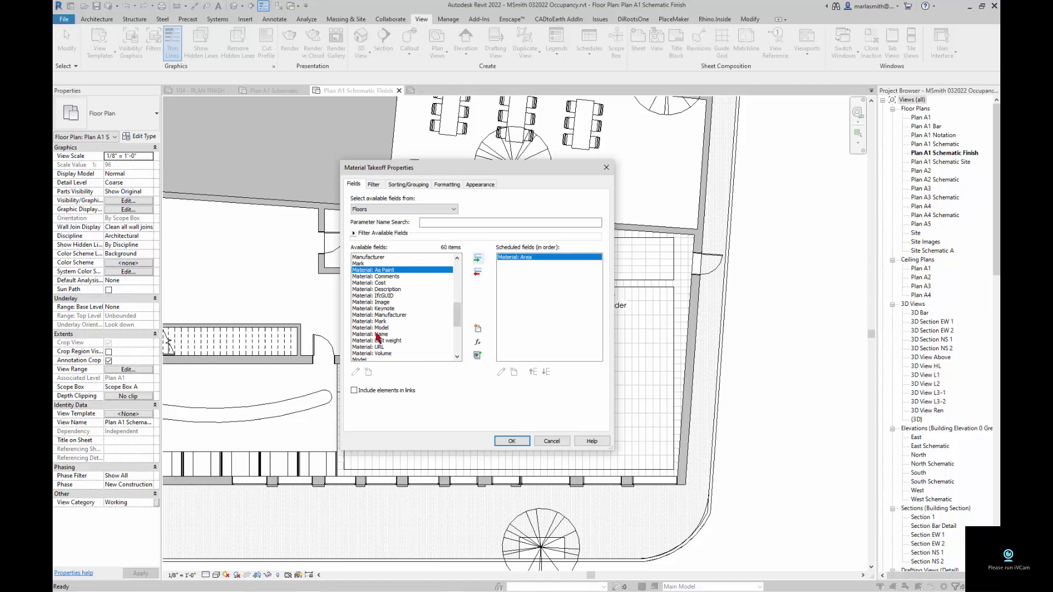
{"action": "left_click", "coordinate": [389, 278]}
{"action": "left_click", "coordinate": [478, 259]}
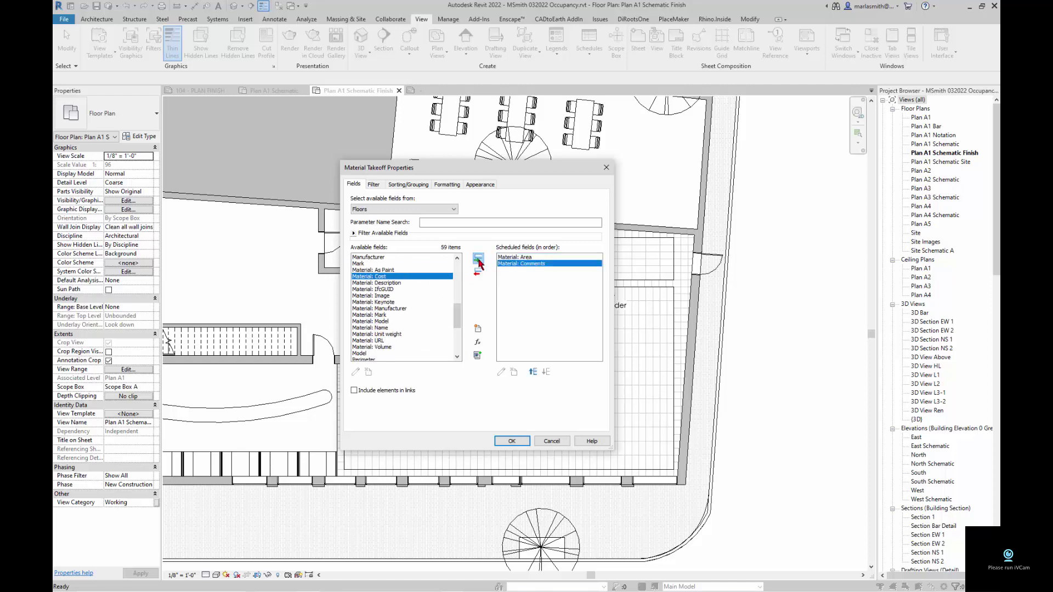
{"action": "left_click", "coordinate": [382, 316]}
{"action": "left_click", "coordinate": [479, 259]}
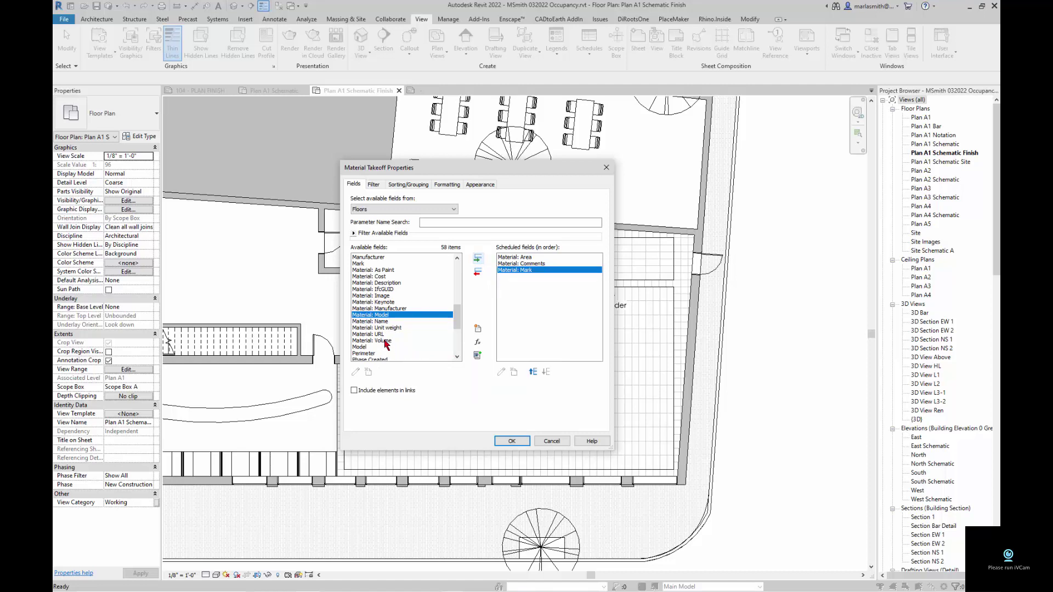
{"action": "left_click", "coordinate": [387, 321]}
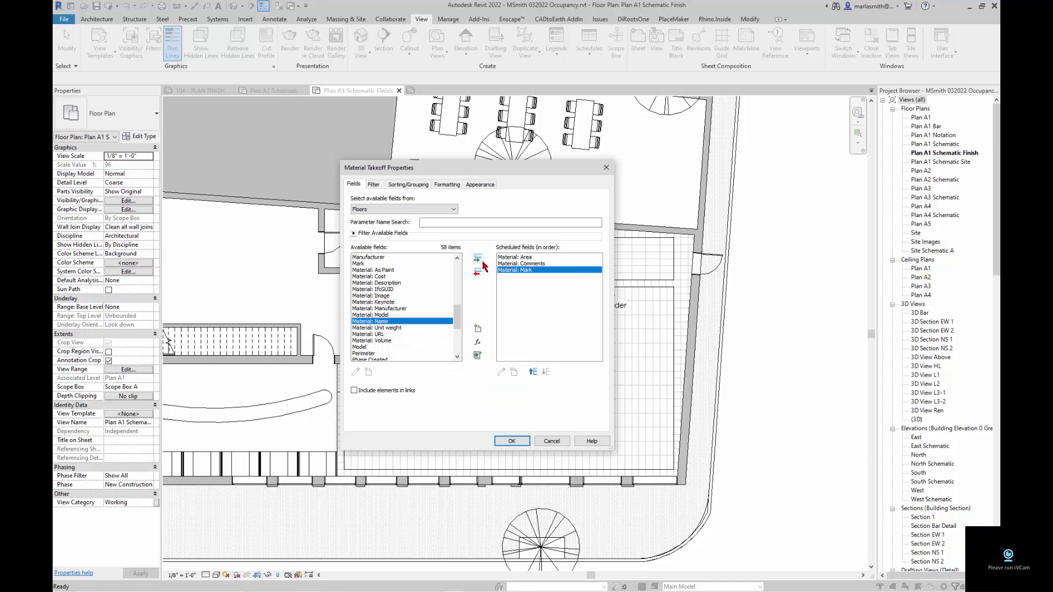
{"action": "left_click", "coordinate": [478, 258]}
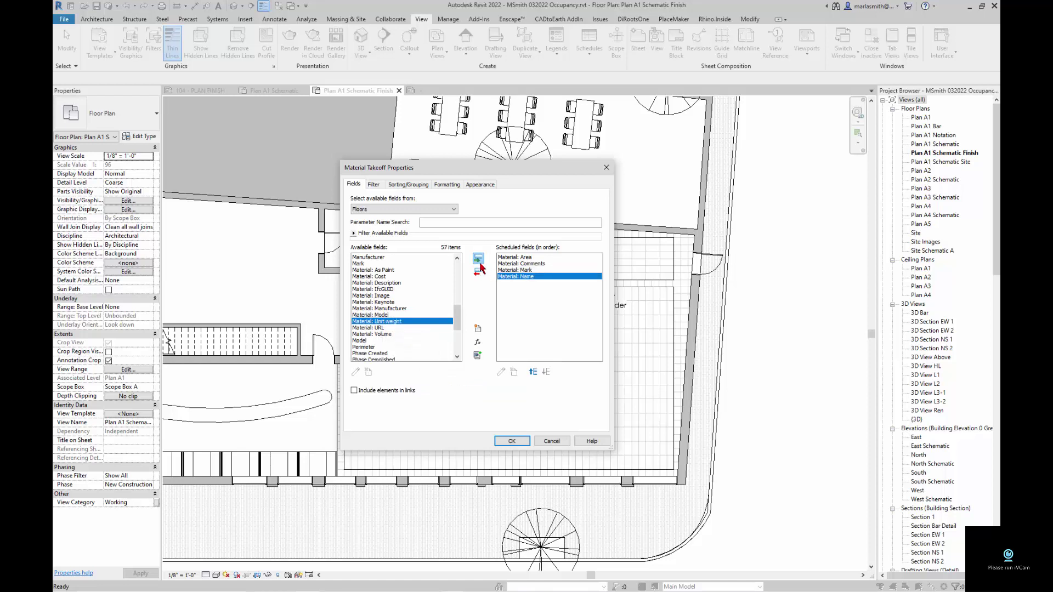
{"action": "left_click", "coordinate": [512, 441]}
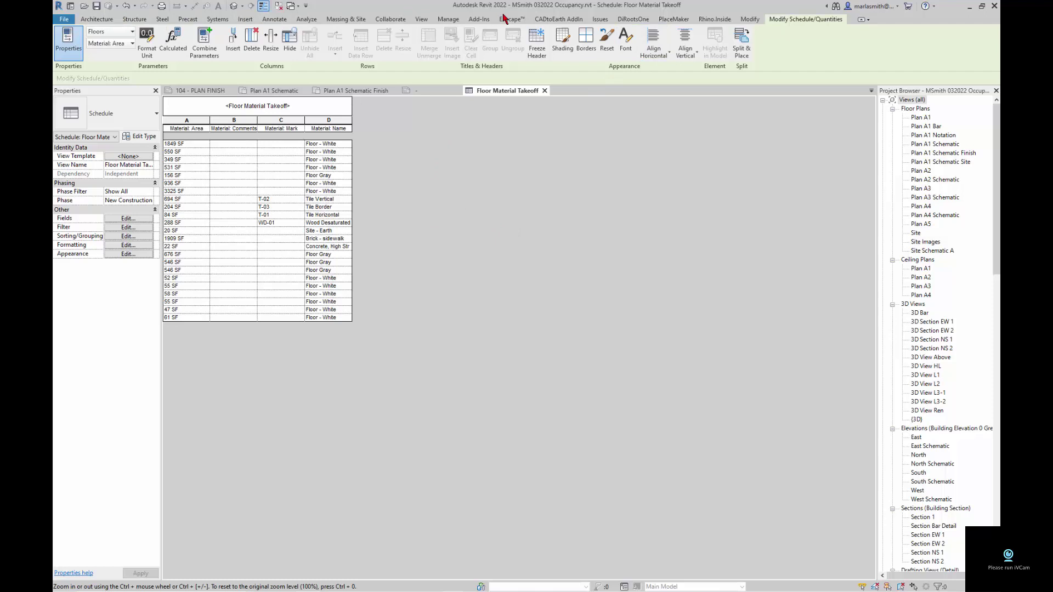
Open the Material Browser from Materials on the Manage tab
{"action": "left_click", "coordinate": [448, 19]}
{"action": "left_click", "coordinate": [95, 40]}
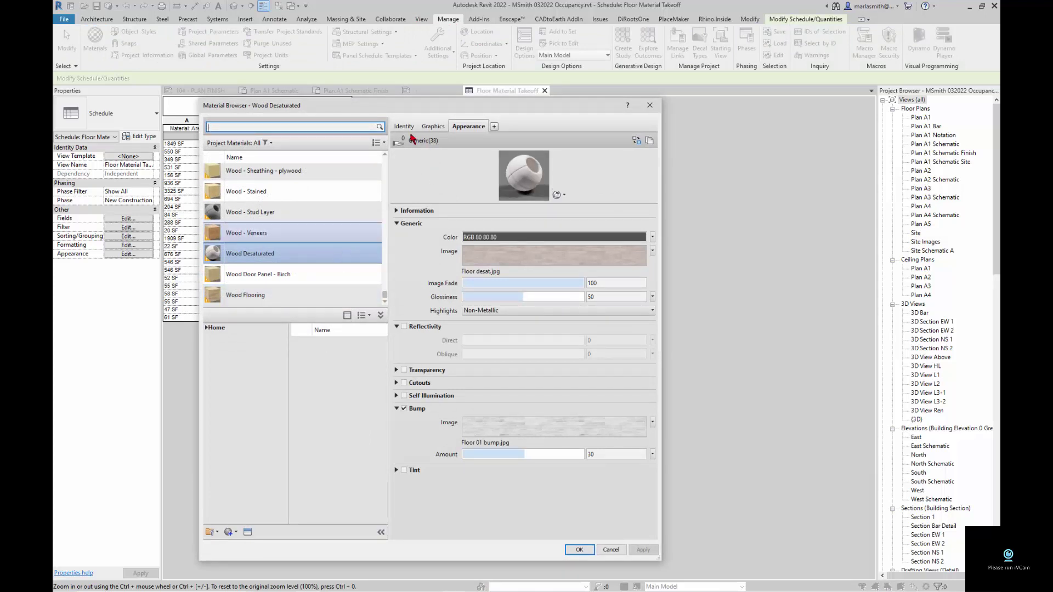
Check Wood Desaturated's Description and Mark on the Identity tab, then cancel out
{"action": "left_click", "coordinate": [404, 127]}
{"action": "left_click", "coordinate": [466, 328]}
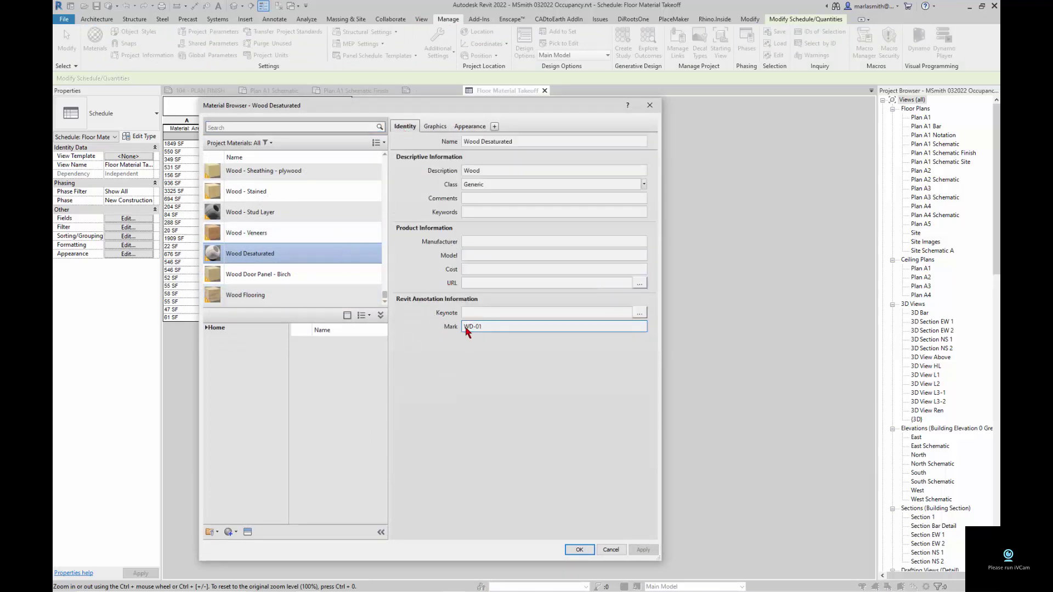
{"action": "left_click", "coordinate": [469, 175]}
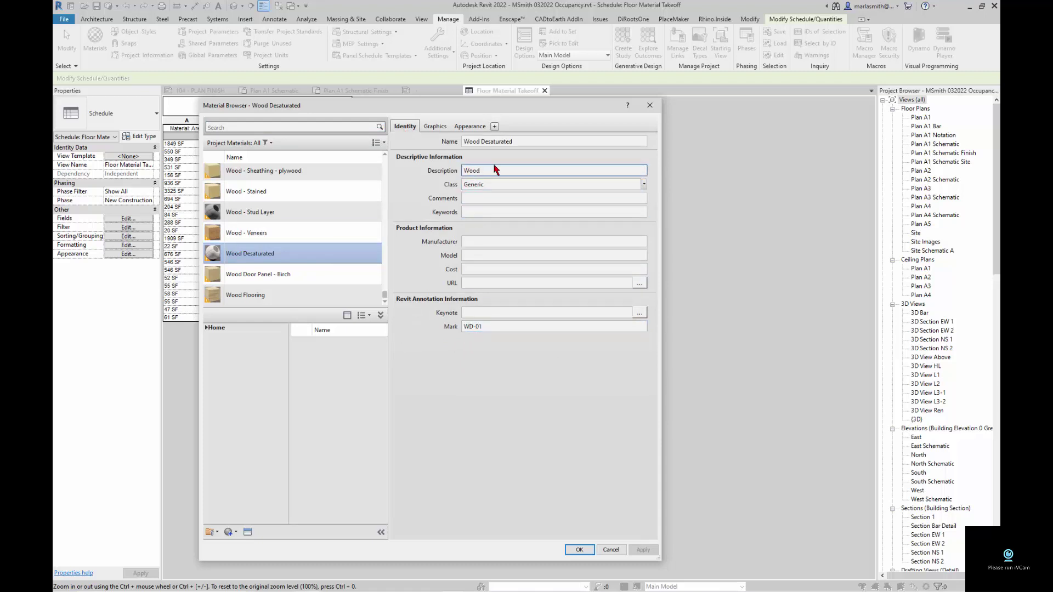
{"action": "left_click", "coordinate": [476, 328]}
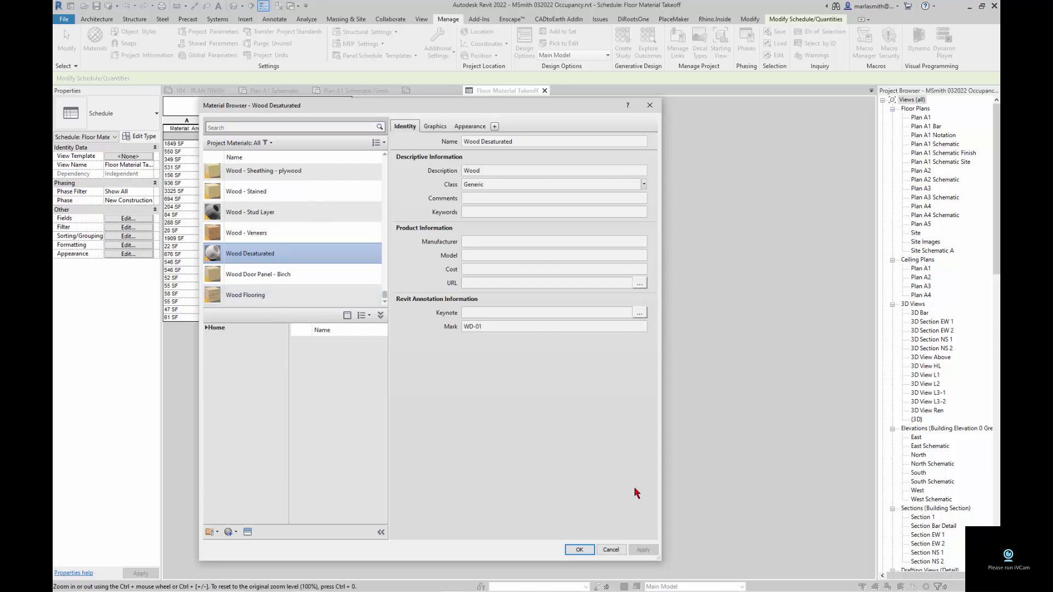
{"action": "left_click", "coordinate": [615, 554]}
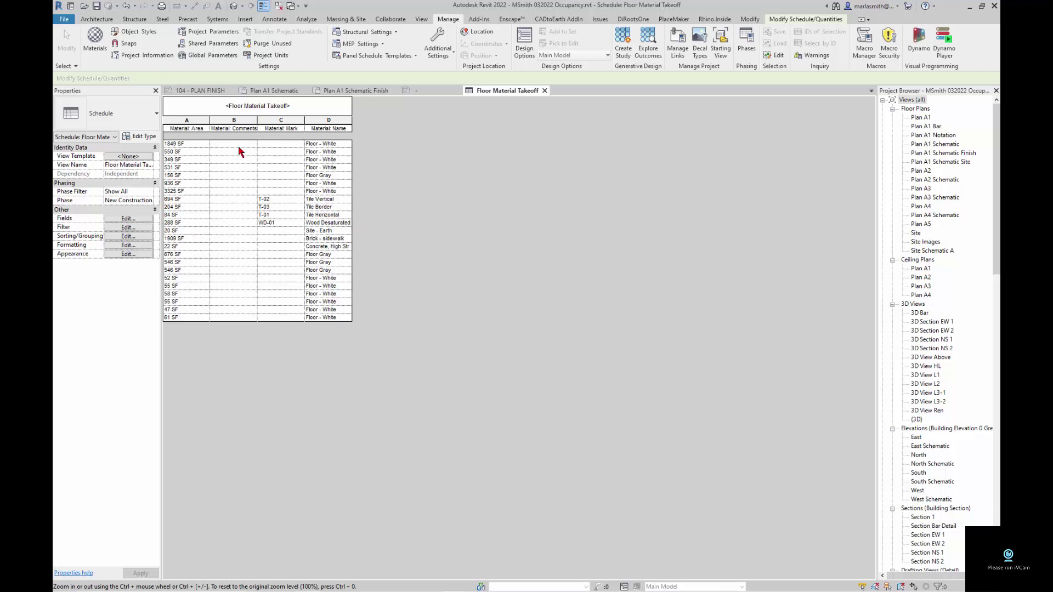
Enter x as the Material: Comments value for the Floor - White row
{"action": "left_click", "coordinate": [240, 144]}
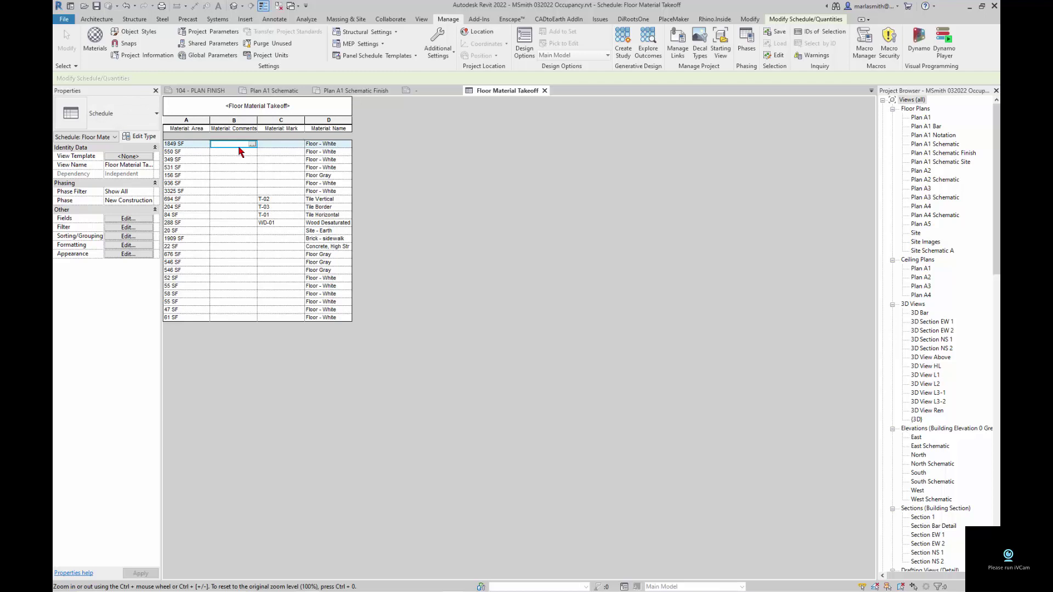
{"action": "type", "text": "x"}
{"action": "key", "text": "Return"}
{"action": "key", "text": "Return"}
{"action": "key", "text": "Return"}
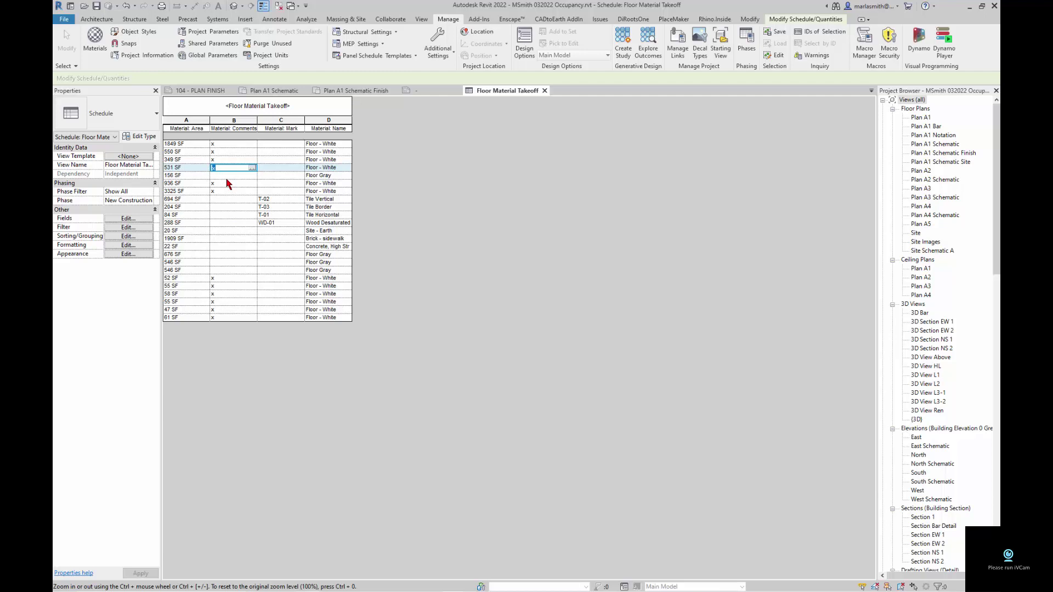
{"action": "key", "text": "Return"}
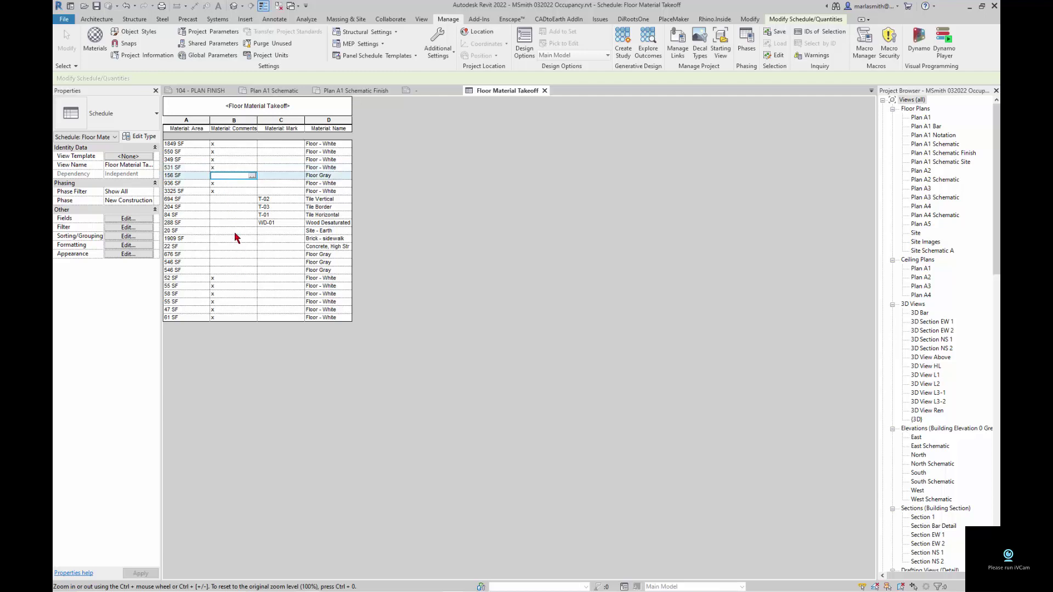
Enter x comments for the 20 SF, 1909 SF, 22 SF and 676 SF rows
{"action": "left_click", "coordinate": [235, 230]}
{"action": "type", "text": "x"}
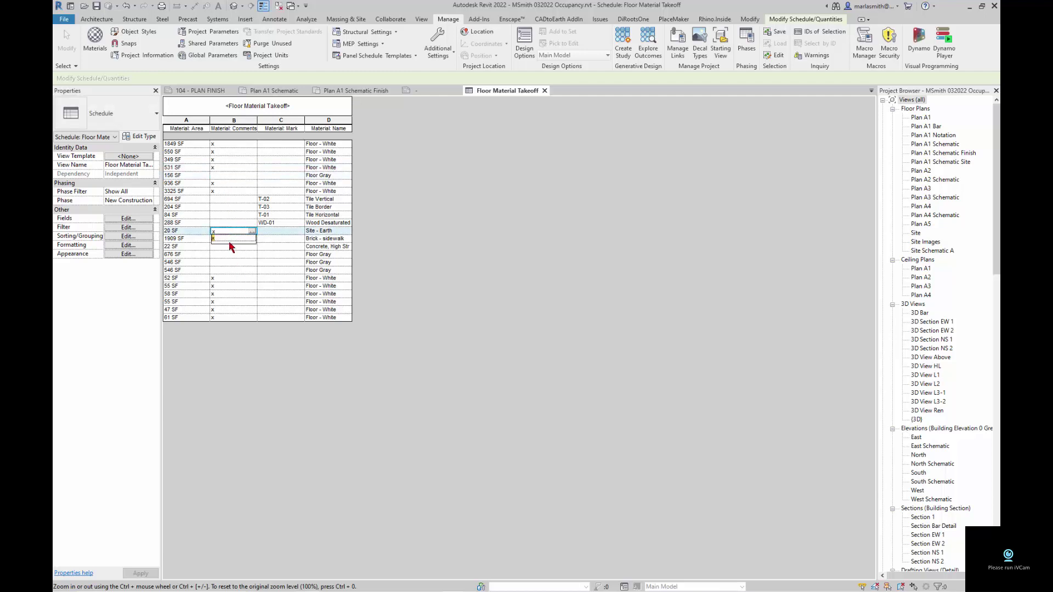
{"action": "left_click", "coordinate": [229, 240]}
{"action": "type", "text": "x"}
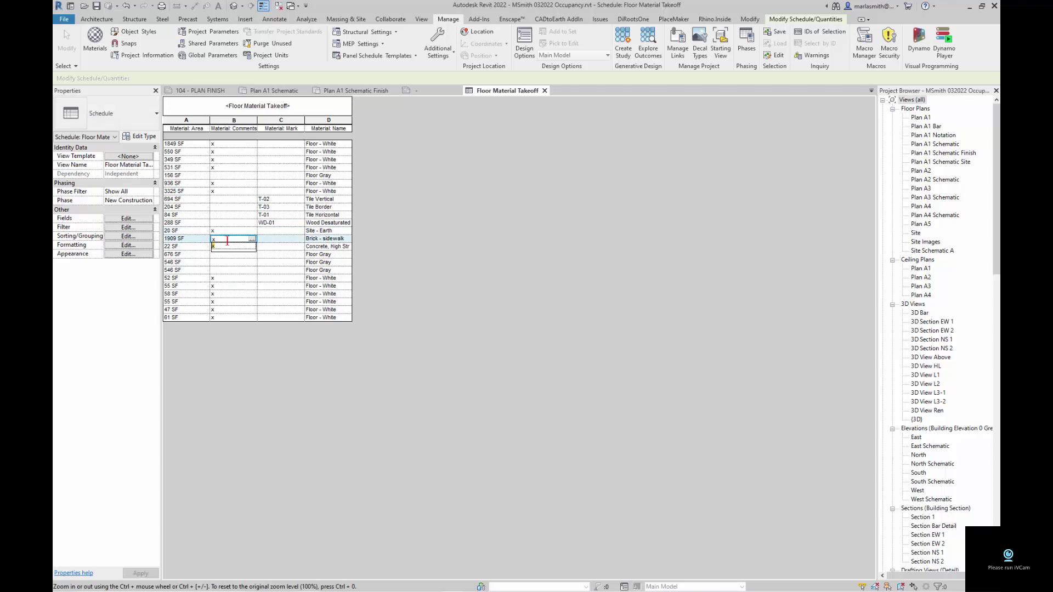
{"action": "left_click", "coordinate": [225, 249]}
{"action": "left_click", "coordinate": [223, 246]}
{"action": "type", "text": "x"}
{"action": "left_click", "coordinate": [224, 255]}
{"action": "left_click", "coordinate": [222, 254]}
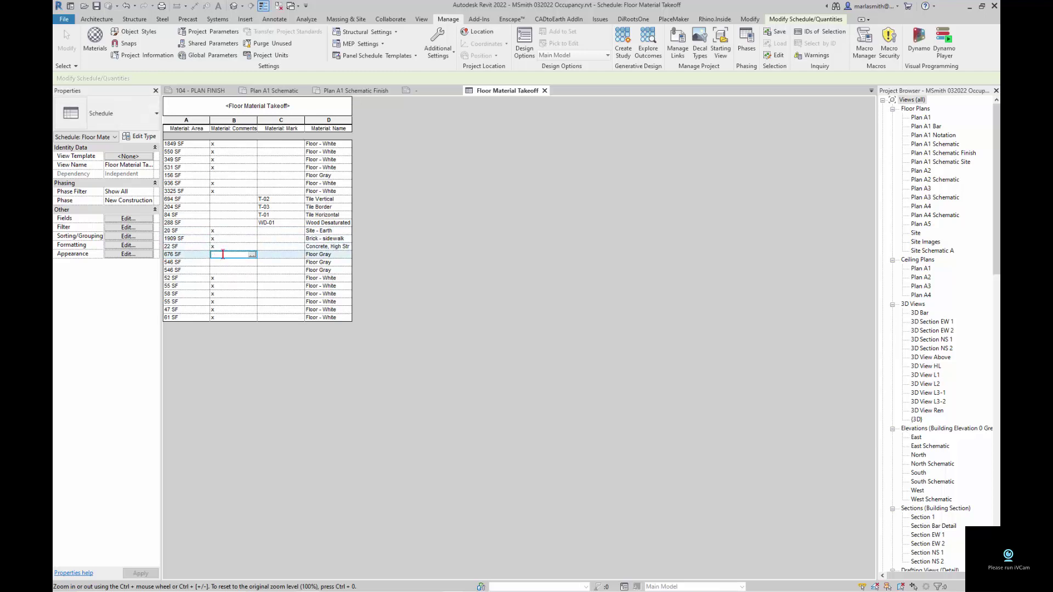
{"action": "type", "text": "x"}
Filter the takeoff with Material: Comments does not equal x
{"action": "left_click", "coordinate": [132, 230]}
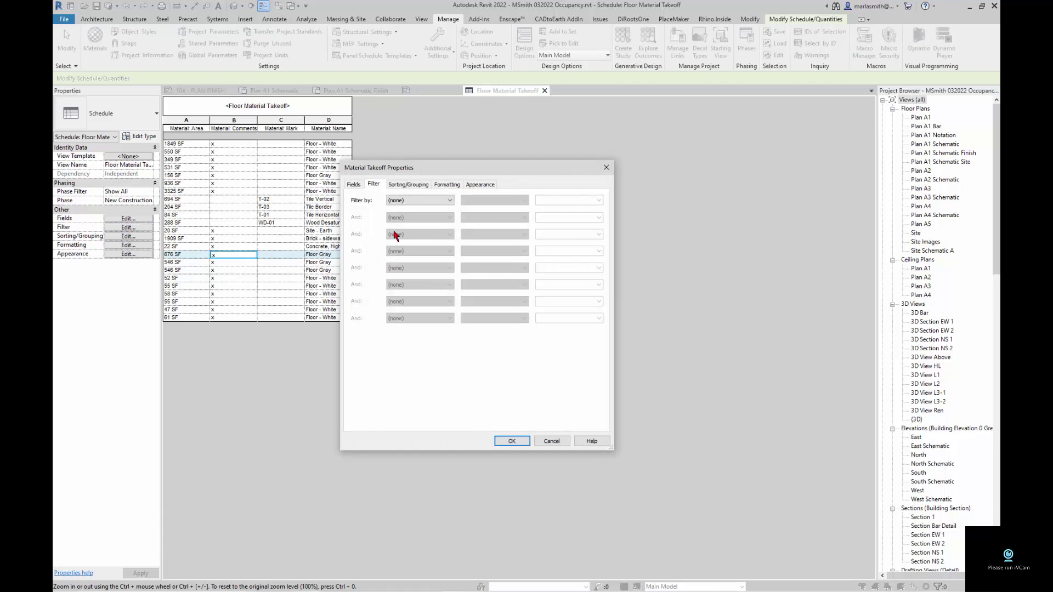
{"action": "left_click", "coordinate": [425, 202]}
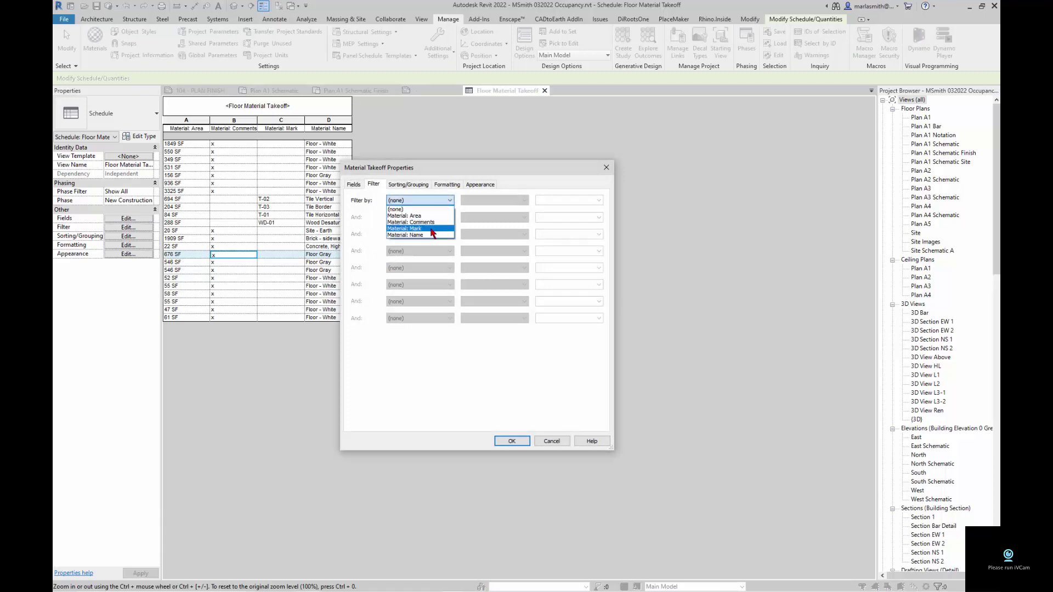
{"action": "left_click", "coordinate": [428, 223]}
{"action": "left_click", "coordinate": [504, 201]}
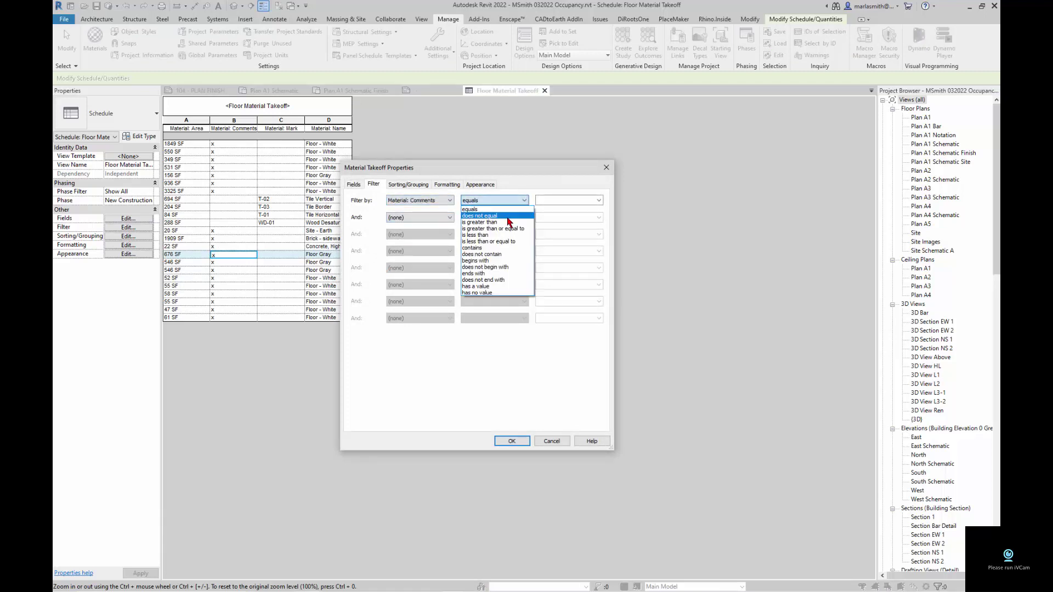
{"action": "left_click", "coordinate": [504, 216]}
{"action": "left_click", "coordinate": [599, 201]}
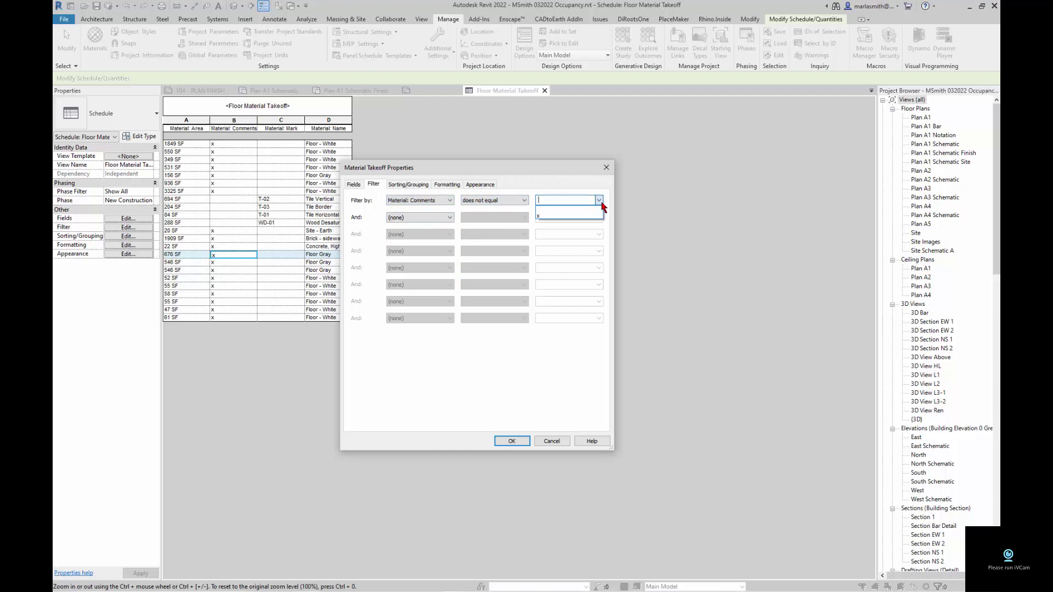
{"action": "left_click", "coordinate": [578, 217]}
{"action": "left_click", "coordinate": [513, 441]}
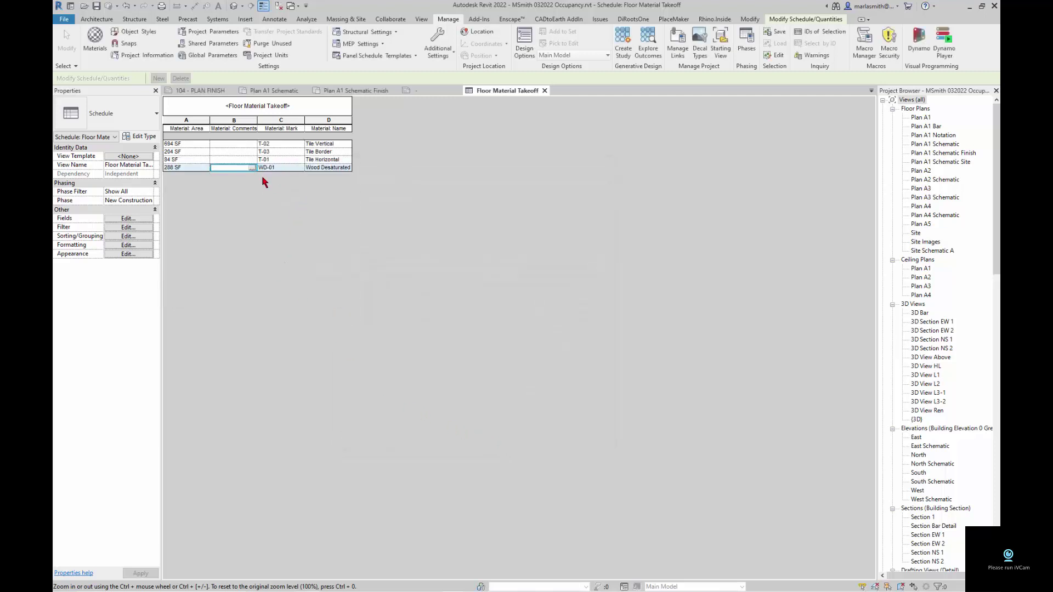
Move Material: Name to the top and Material: Mark second in the schedule fields
{"action": "left_click", "coordinate": [126, 220]}
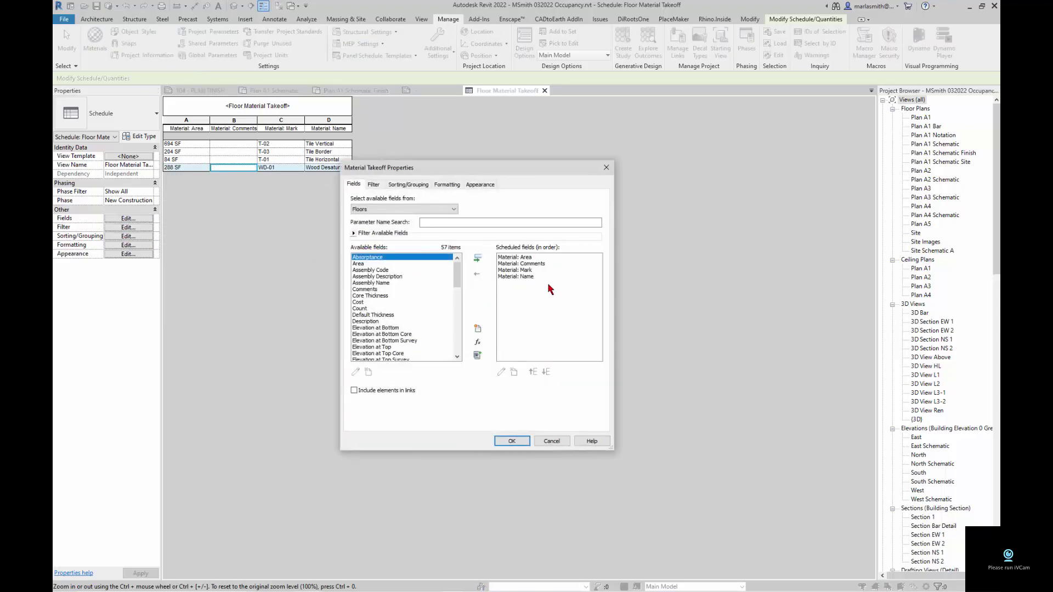
{"action": "left_click", "coordinate": [520, 270]}
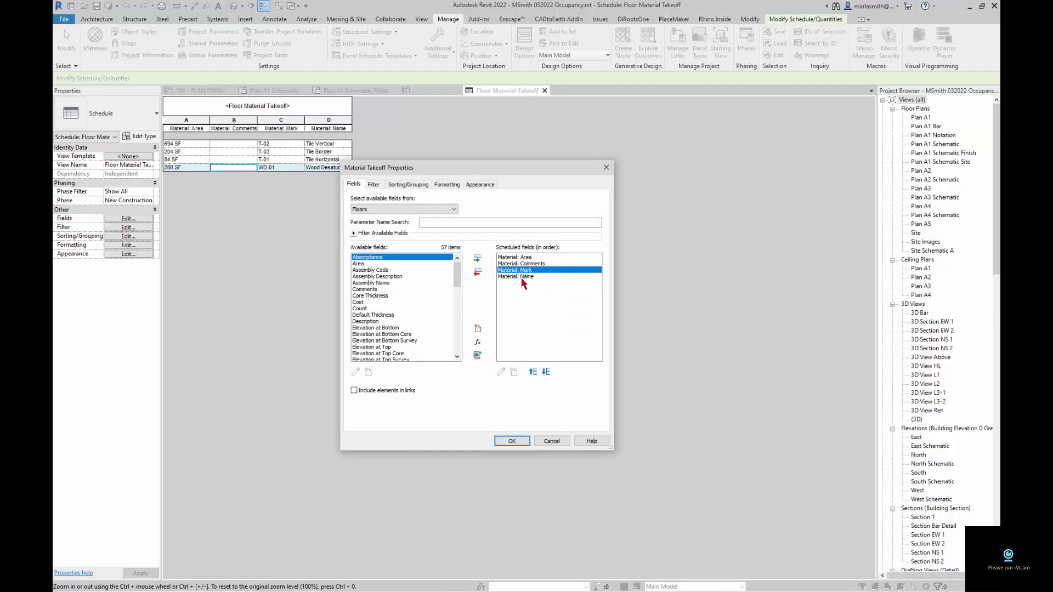
{"action": "left_click", "coordinate": [520, 276]}
{"action": "left_click", "coordinate": [533, 373]}
{"action": "left_click", "coordinate": [533, 373]}
{"action": "left_click", "coordinate": [533, 373]}
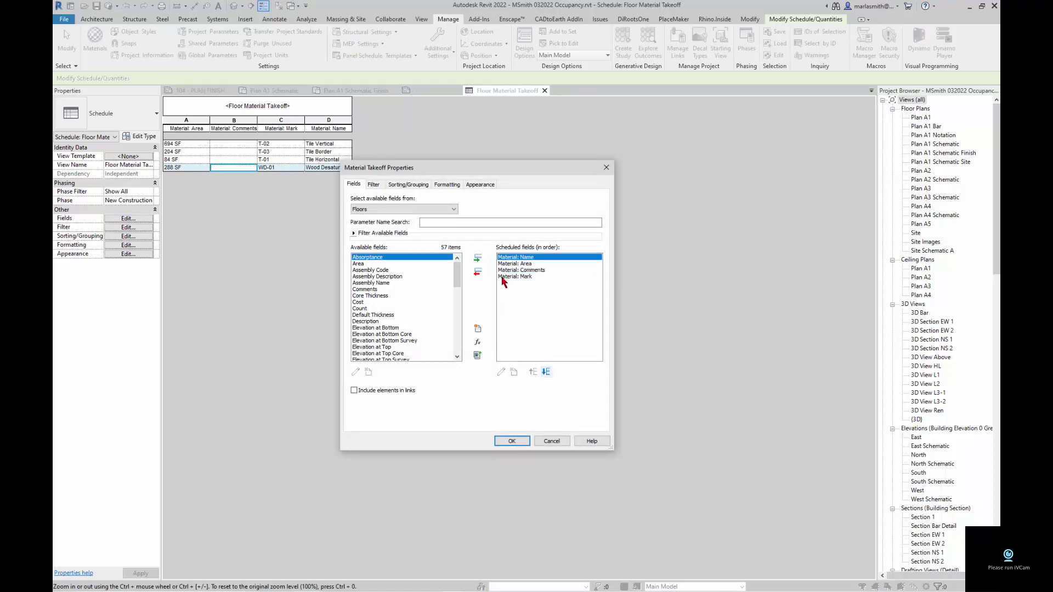
{"action": "left_click", "coordinate": [504, 277]}
{"action": "left_click", "coordinate": [533, 373]}
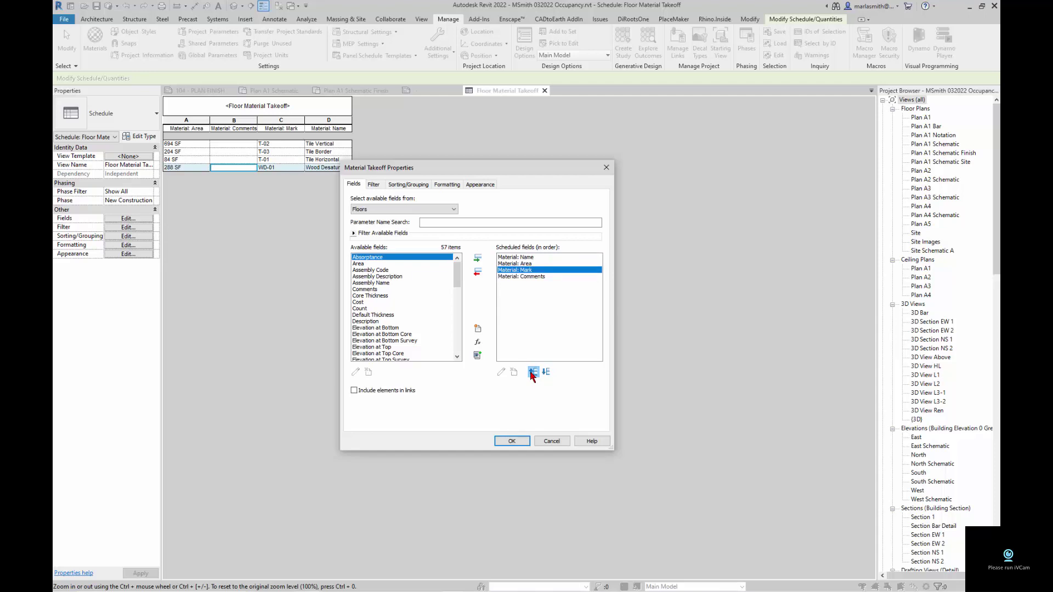
{"action": "left_click", "coordinate": [533, 373]}
{"action": "left_click", "coordinate": [511, 441]}
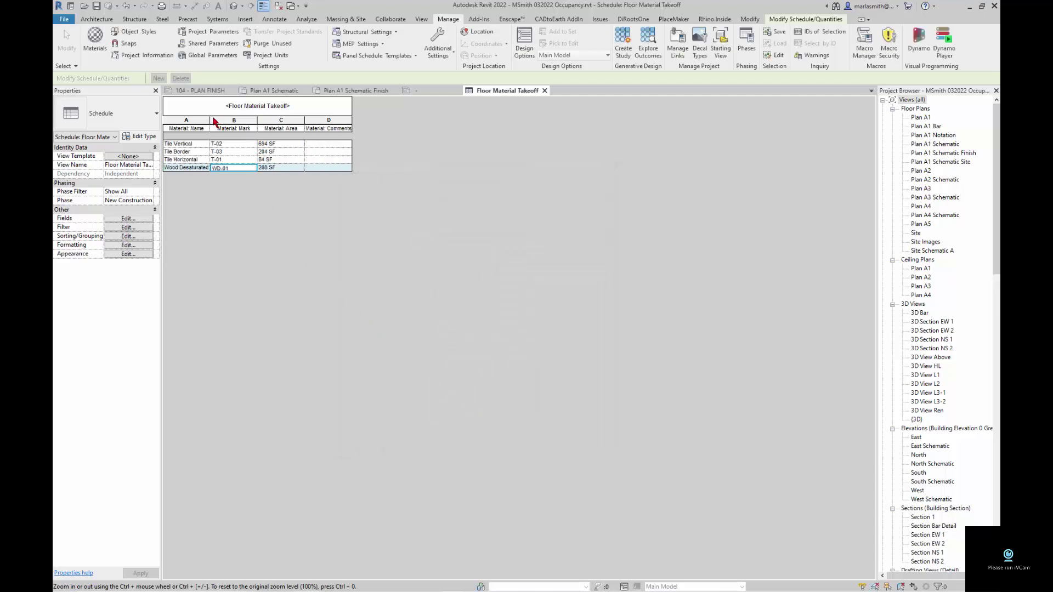
Widen the Material: Name column and set Tile Vertical's comment to Tile
{"action": "left_click_drag", "start_coordinate": [210, 120], "coordinate": [229, 122]}
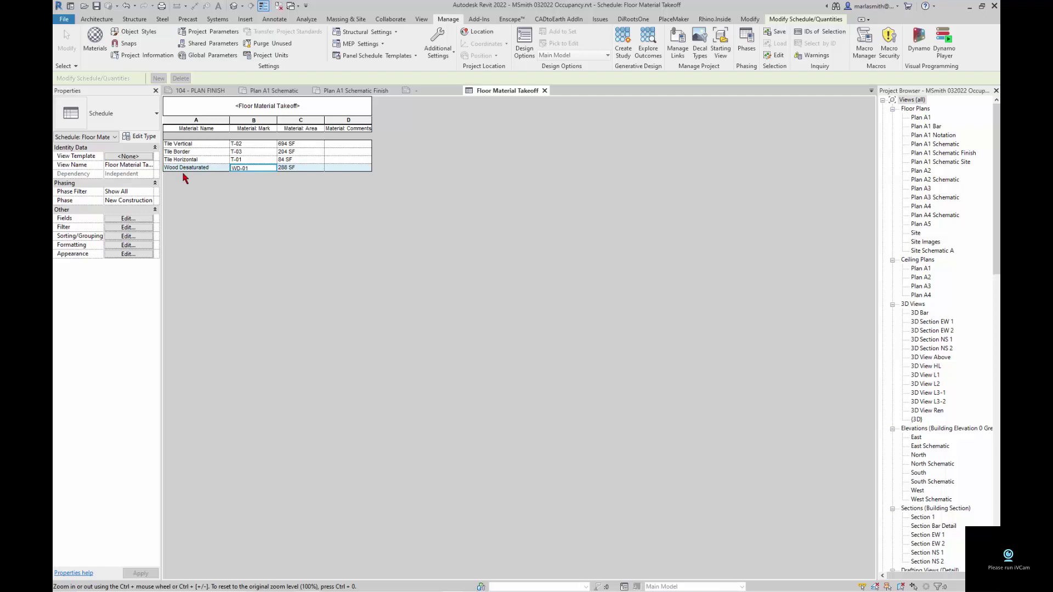
{"action": "left_click", "coordinate": [342, 144]}
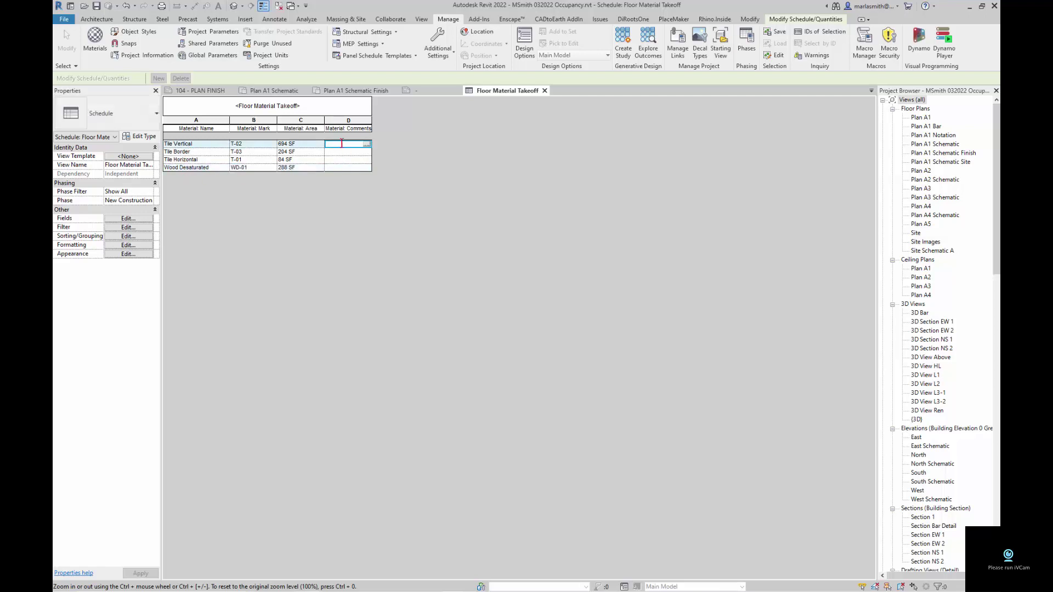
{"action": "type", "text": "Tile"}
{"action": "left_click", "coordinate": [366, 153]}
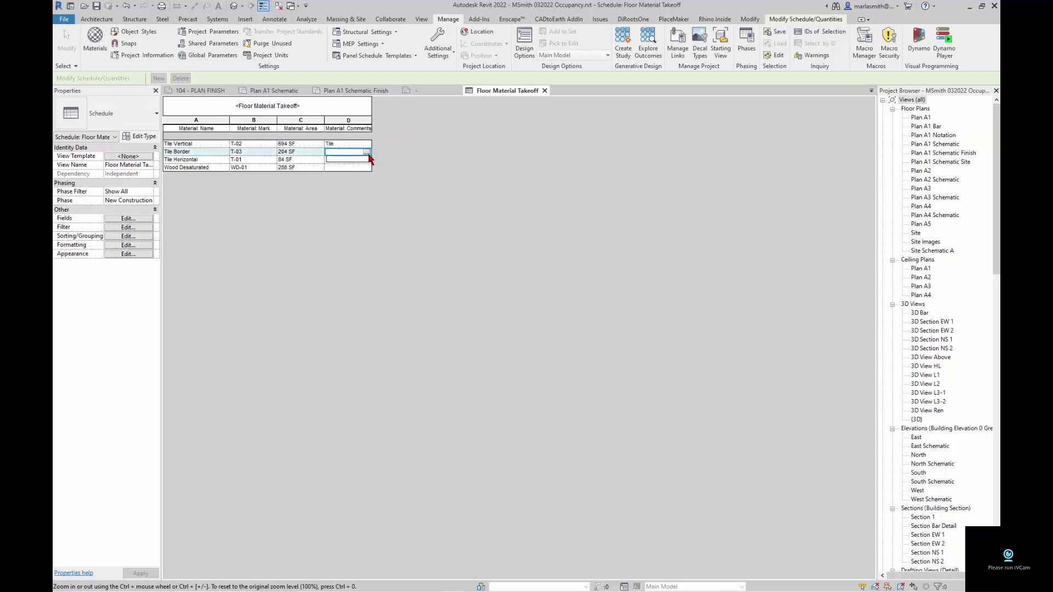
Set Tile Border and Tile Horizontal comments to Tile, and begin Wood for Wood Desaturated
{"action": "left_click", "coordinate": [348, 160]}
{"action": "left_click", "coordinate": [351, 160]}
{"action": "left_click", "coordinate": [366, 159]}
{"action": "left_click", "coordinate": [357, 167]}
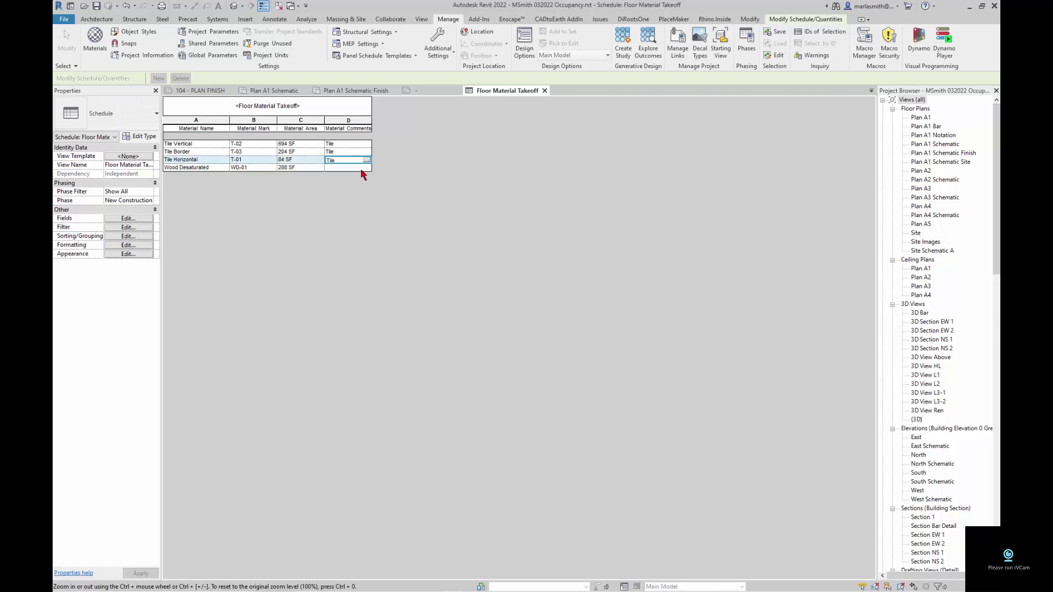
{"action": "left_click", "coordinate": [357, 167]}
{"action": "type", "text": "Wood"}
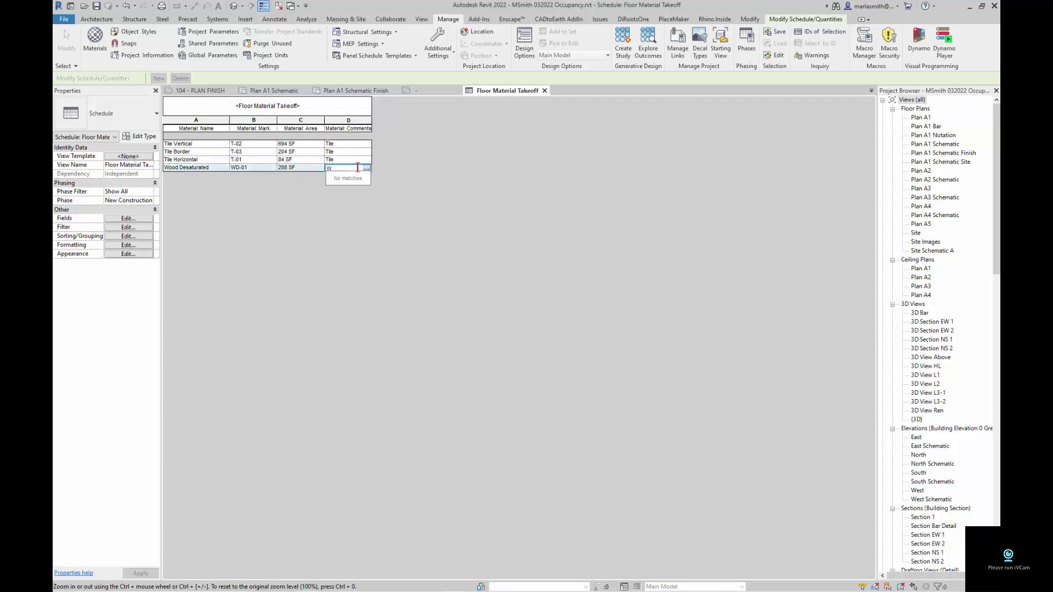
Sort the takeoff by Material: Comments, then by Material: Mark
{"action": "left_click", "coordinate": [128, 237]}
{"action": "left_click", "coordinate": [450, 201]}
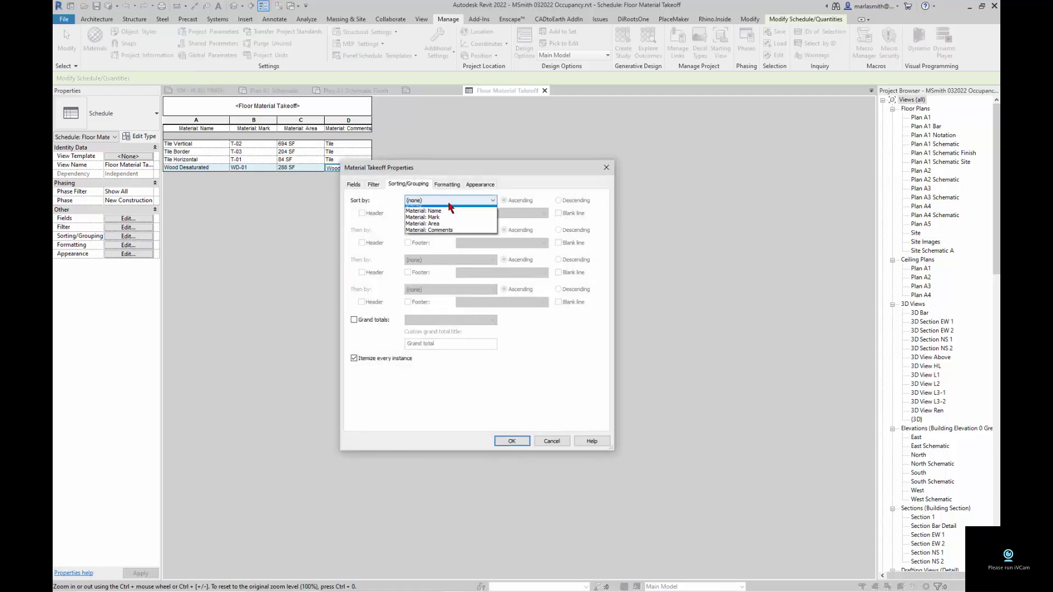
{"action": "left_click", "coordinate": [447, 234]}
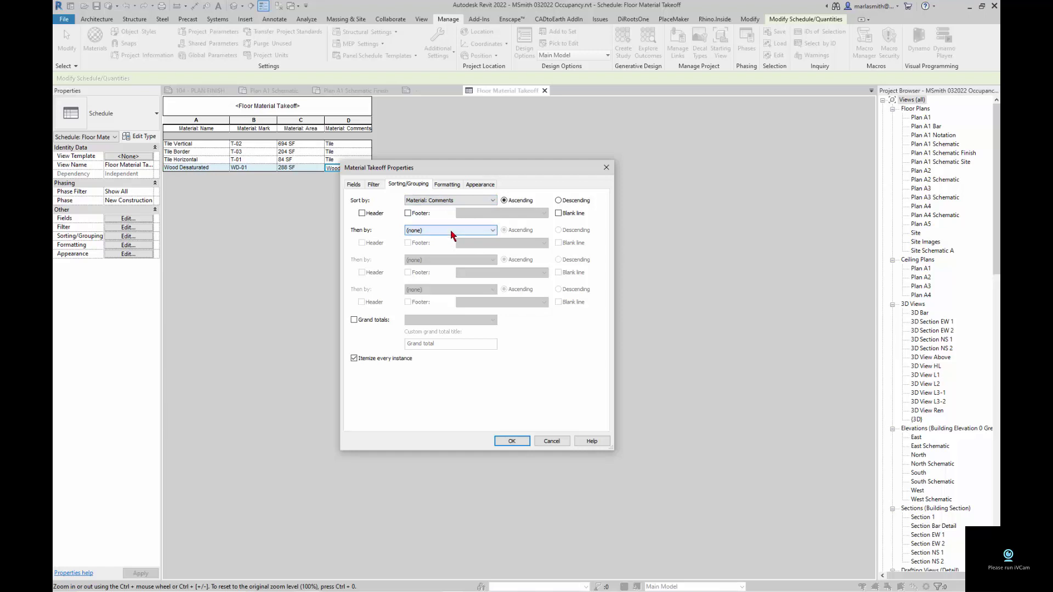
{"action": "left_click", "coordinate": [452, 235]}
{"action": "left_click", "coordinate": [446, 251]}
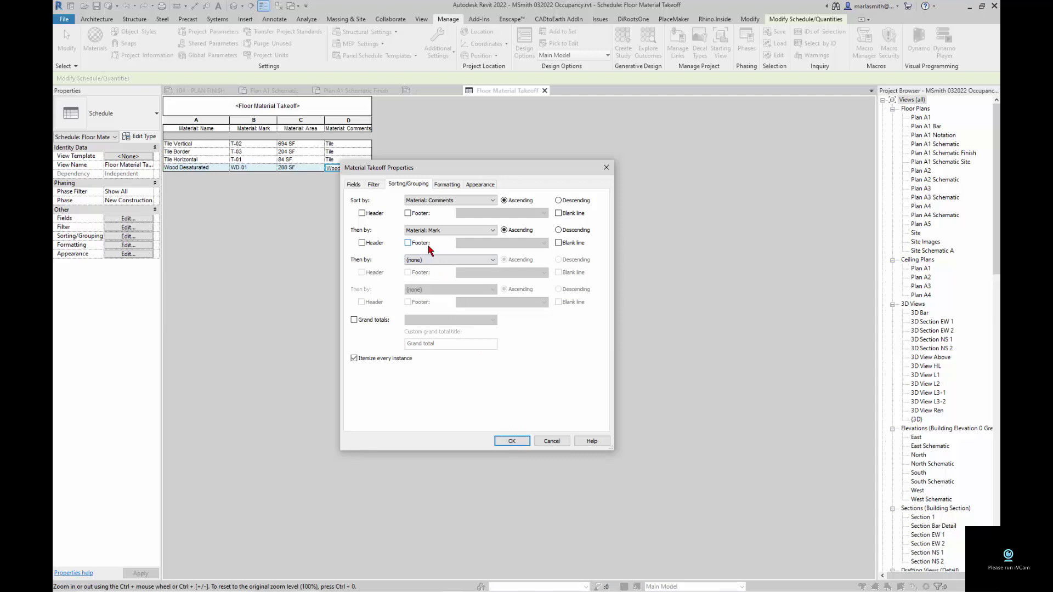
Add group headers, Totals-only footers and a Totals-only grand total
{"action": "left_click", "coordinate": [408, 213]}
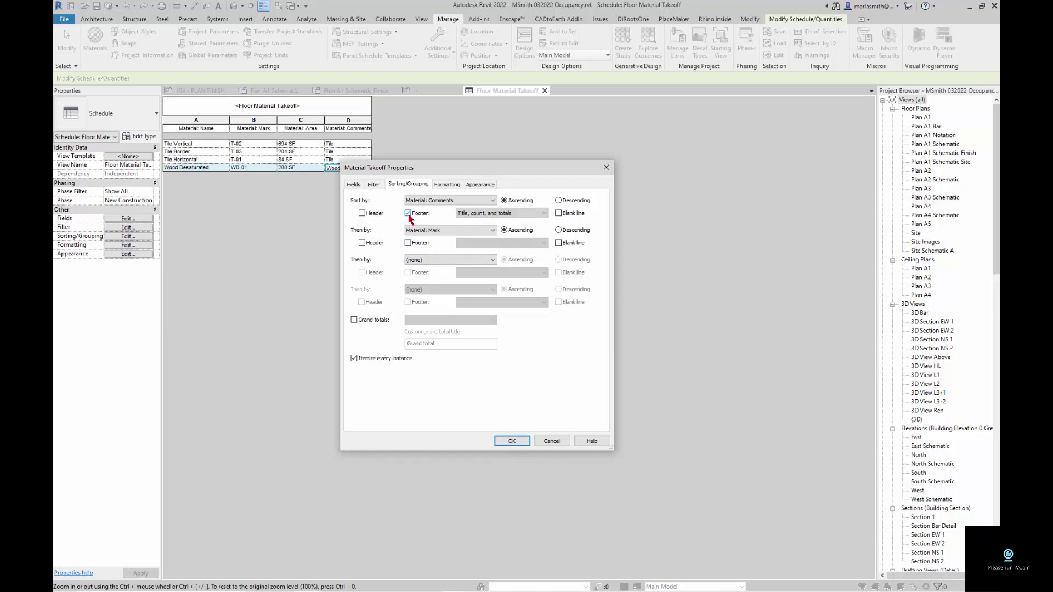
{"action": "left_click", "coordinate": [362, 214]}
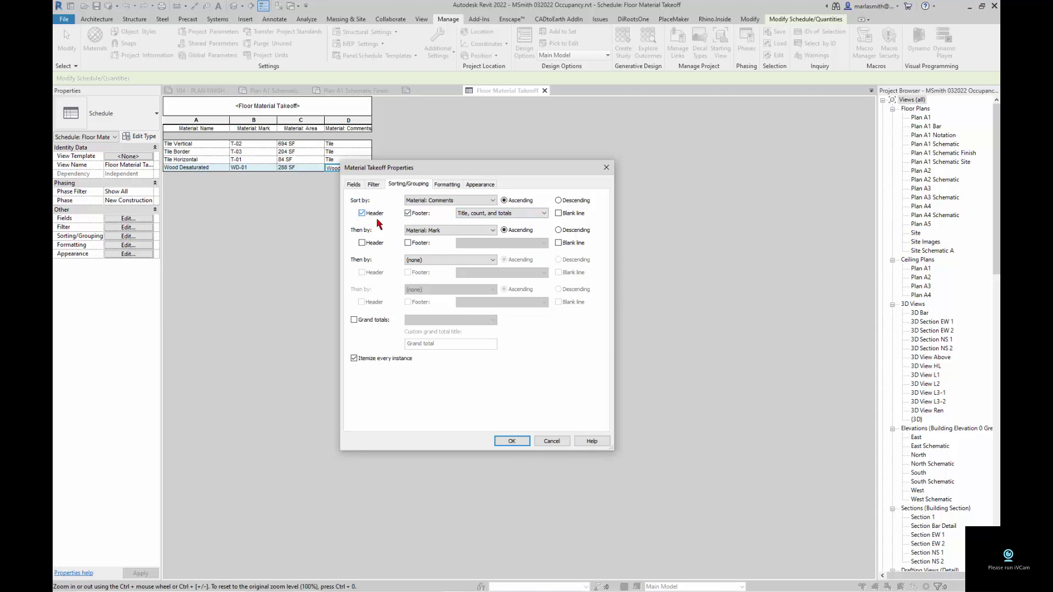
{"action": "left_click", "coordinate": [513, 214]}
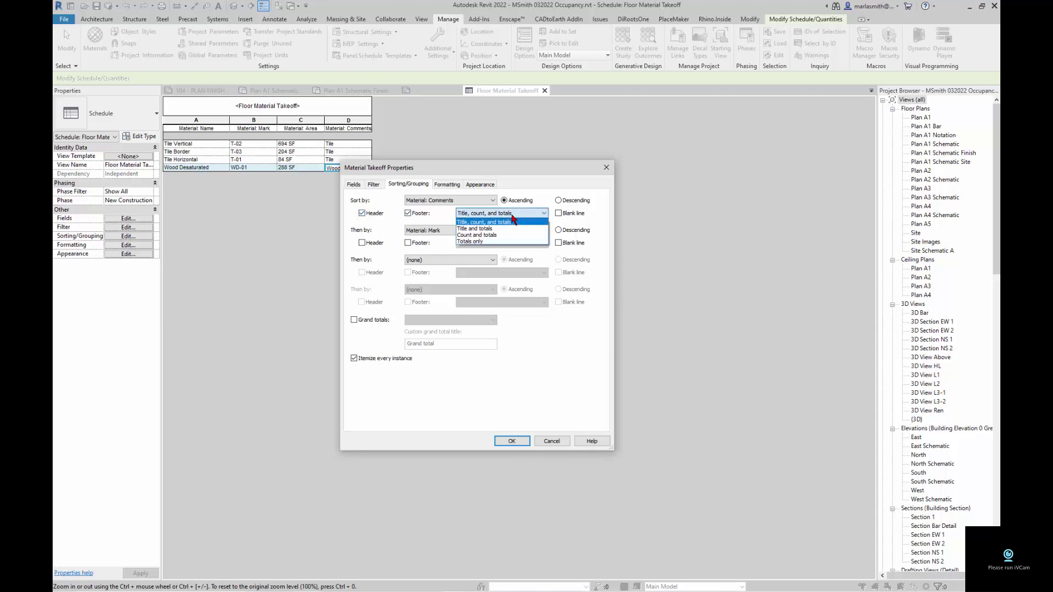
{"action": "left_click", "coordinate": [497, 242]}
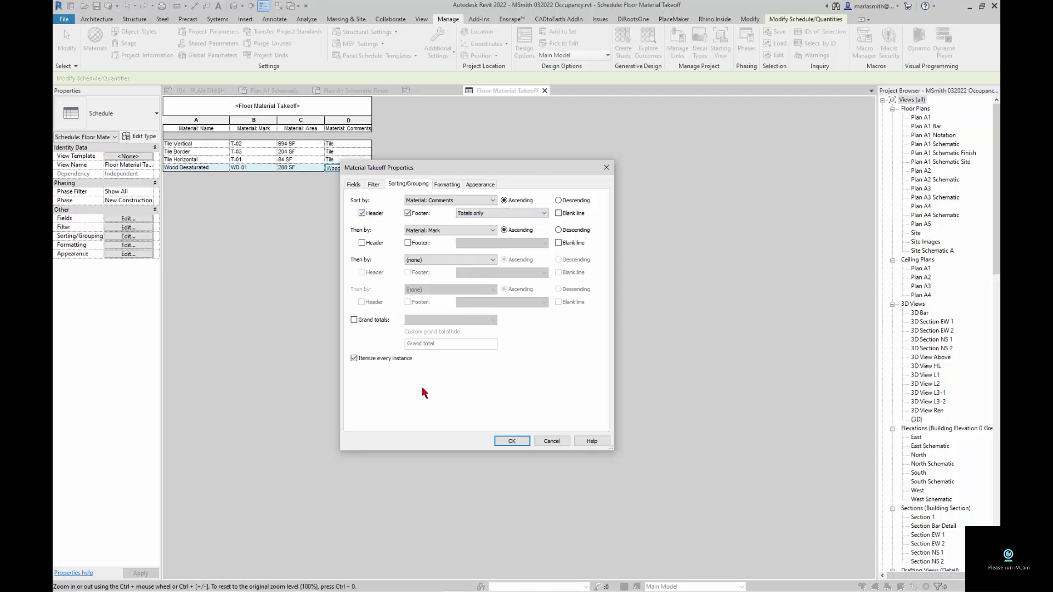
{"action": "left_click", "coordinate": [354, 320]}
{"action": "left_click", "coordinate": [465, 320]}
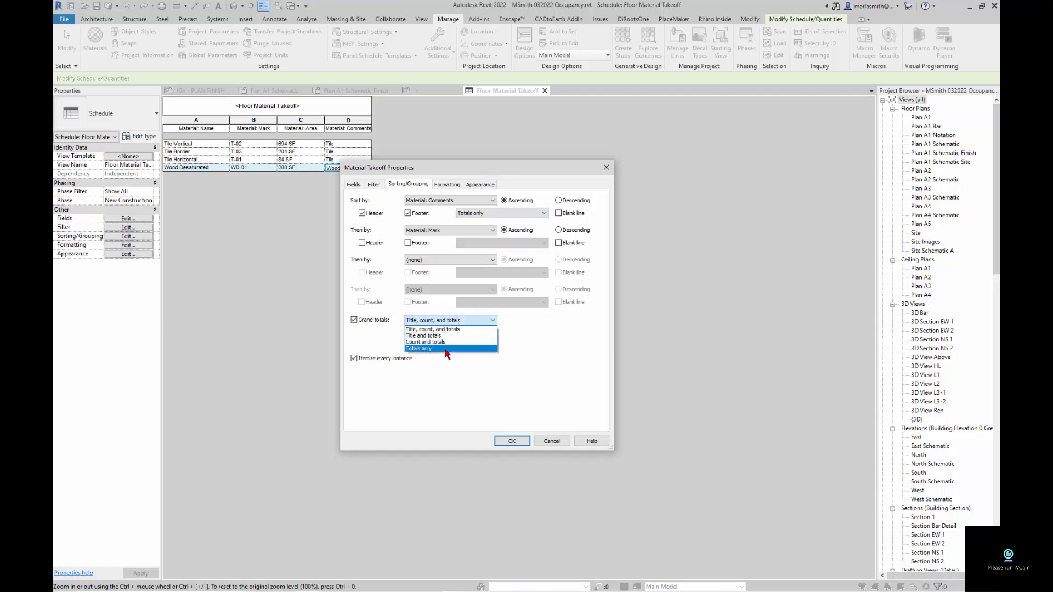
{"action": "left_click", "coordinate": [446, 349]}
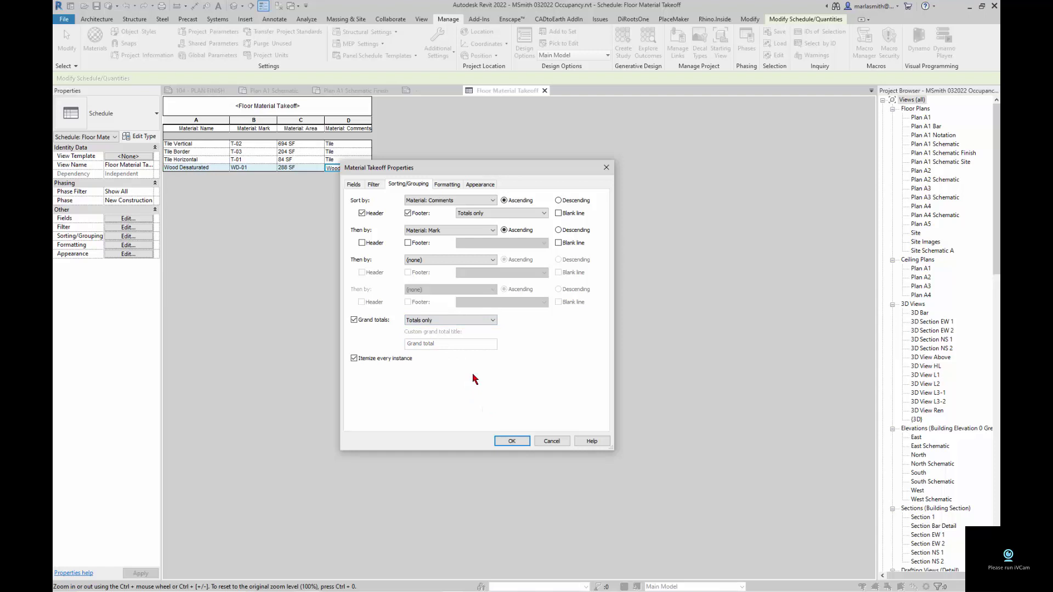
{"action": "left_click", "coordinate": [512, 441]}
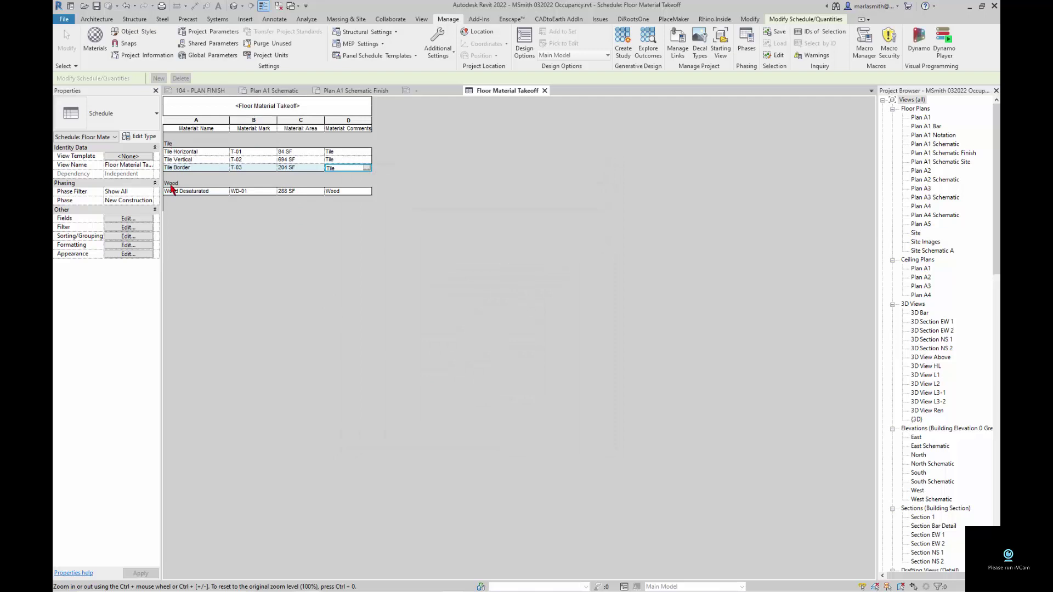
Set the Material: Area field's formatting to Calculate totals
{"action": "left_click", "coordinate": [130, 245]}
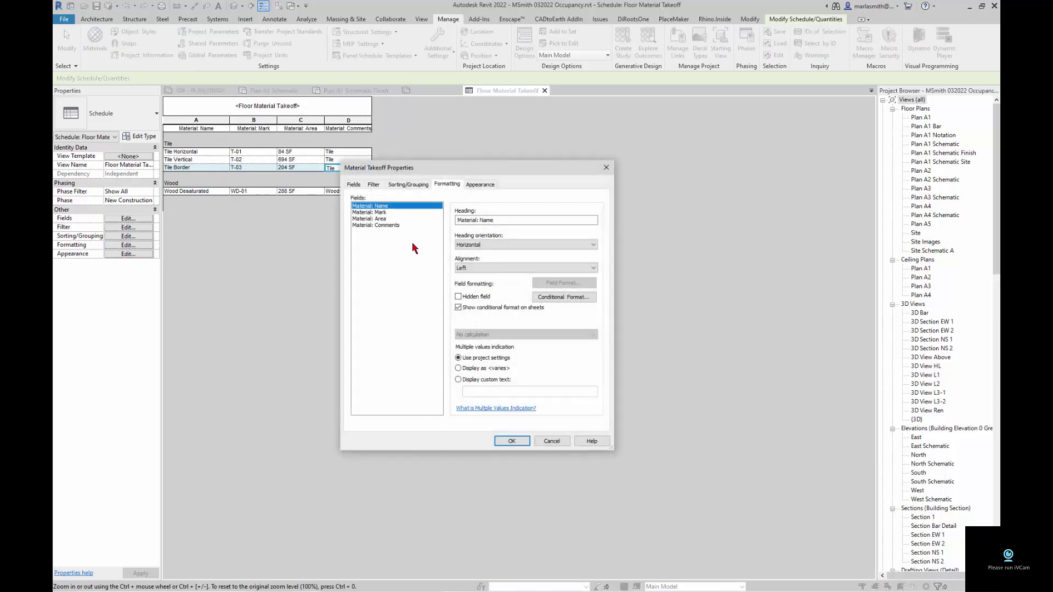
{"action": "left_click", "coordinate": [378, 218]}
{"action": "left_click", "coordinate": [500, 335]}
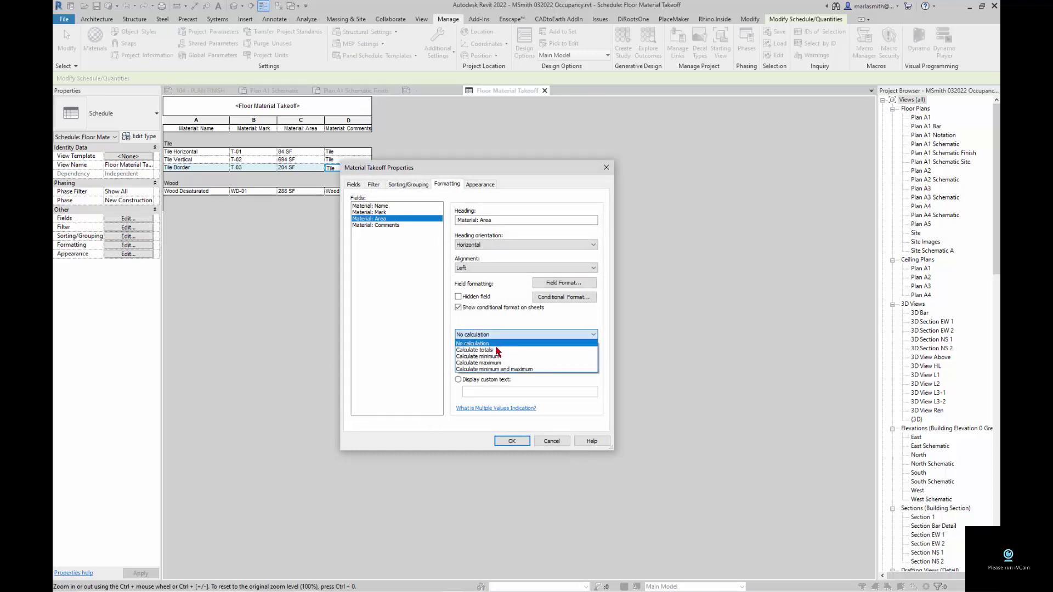
{"action": "left_click", "coordinate": [483, 347]}
{"action": "left_click", "coordinate": [511, 441]}
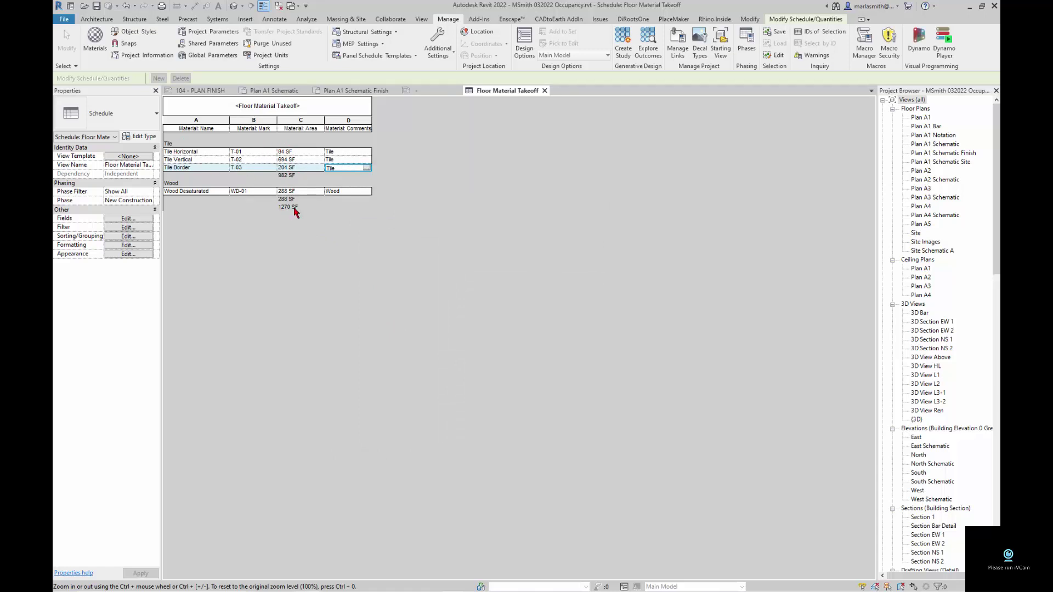
Hide the Material: Comments column and narrow the Material: Mark column, leaving Name, Mark and Area
{"action": "left_click", "coordinate": [355, 122]}
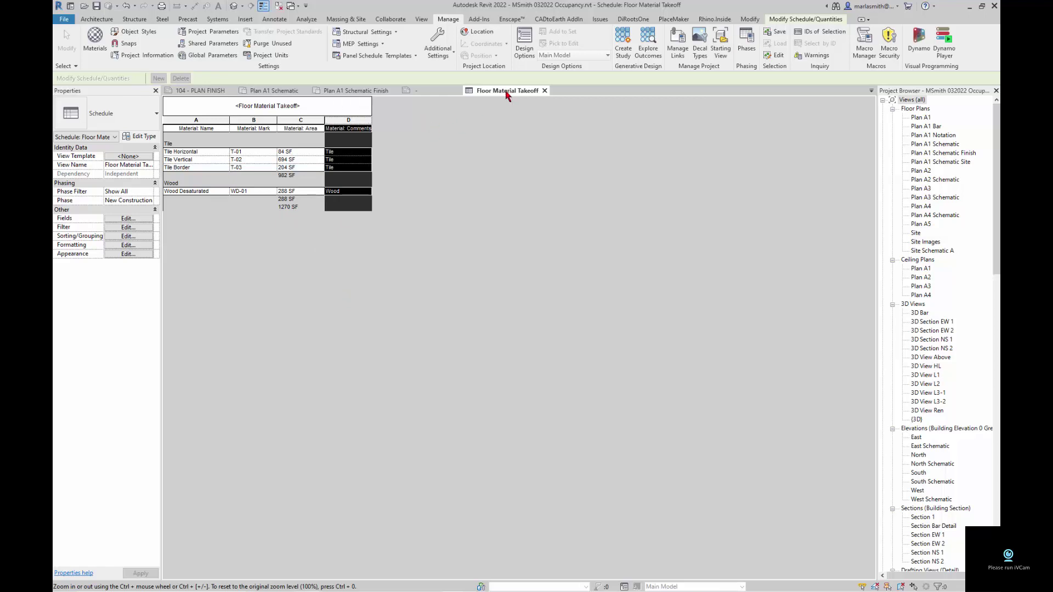
{"action": "left_click", "coordinate": [804, 21]}
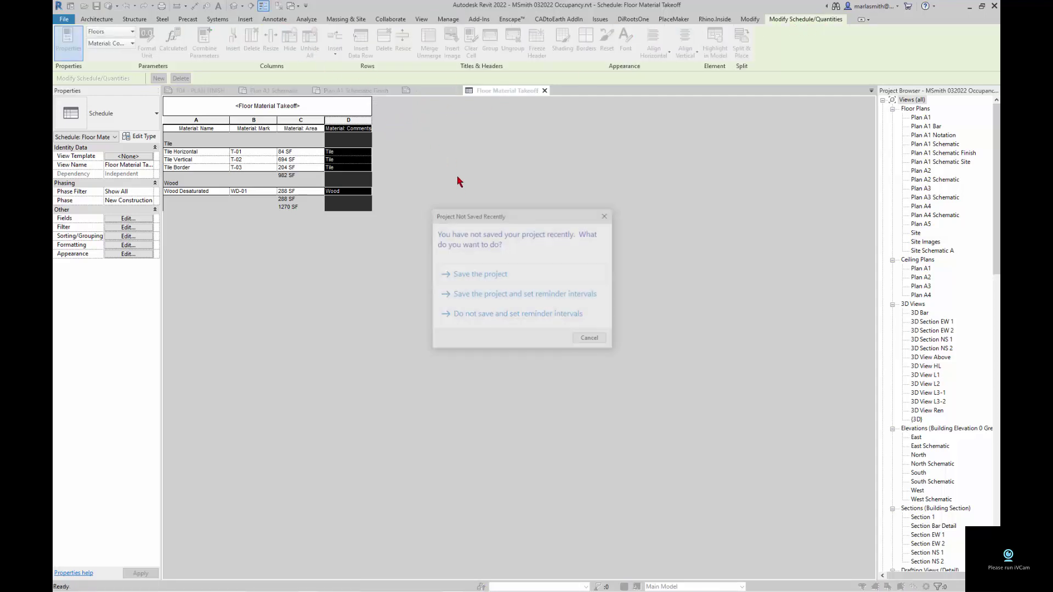
{"action": "left_click", "coordinate": [591, 340]}
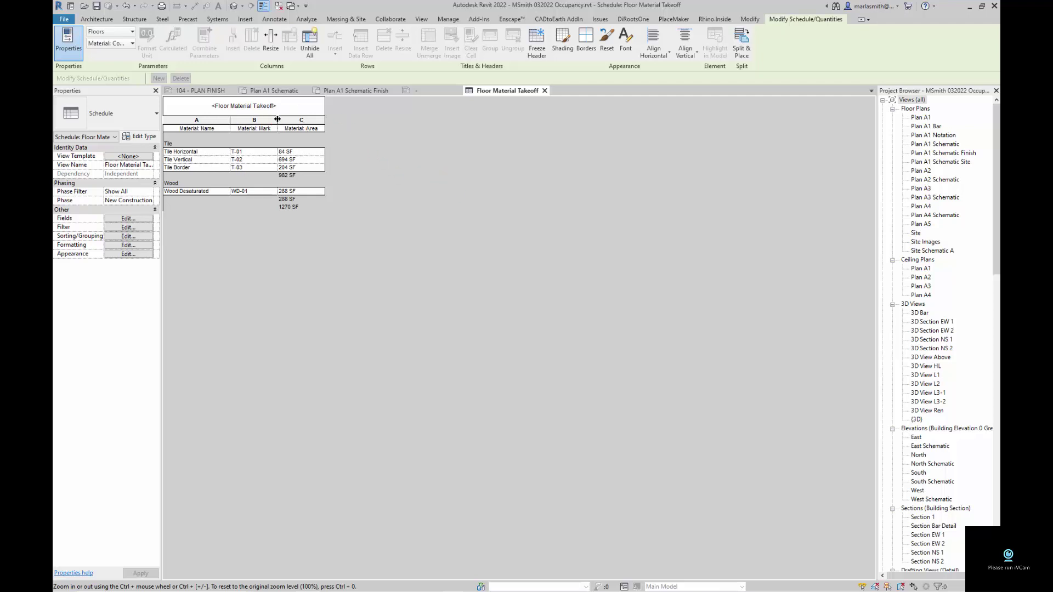
{"action": "mouse_move", "coordinate": [277, 120]}
{"action": "left_mouse_down"}
{"action": "mouse_move", "coordinate": [219, 120]}
{"action": "mouse_move", "coordinate": [272, 119]}
{"action": "left_mouse_up"}
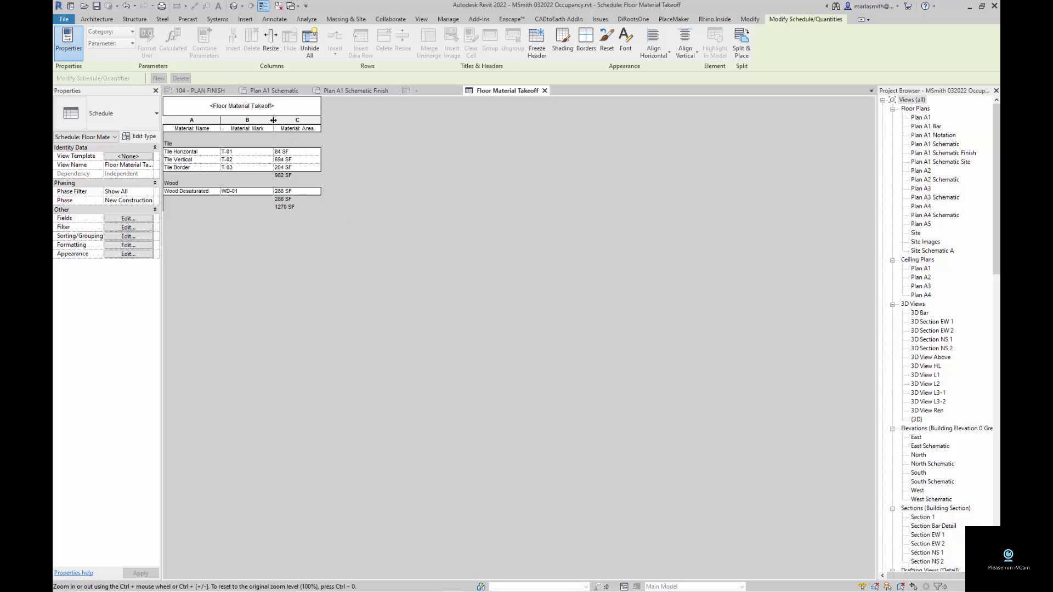
{"action": "left_click_drag", "start_coordinate": [273, 120], "coordinate": [271, 125]}
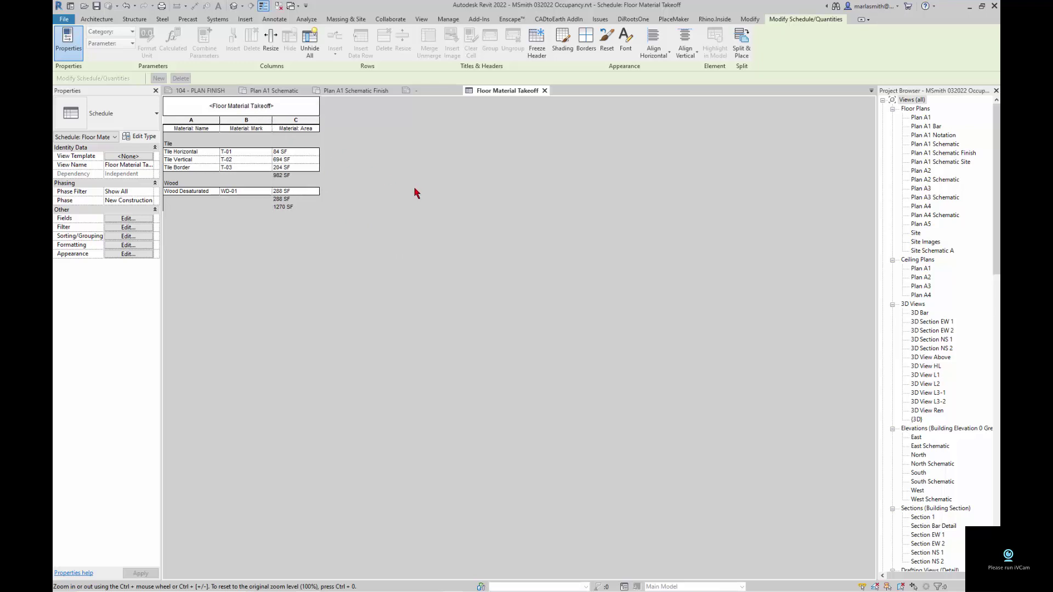